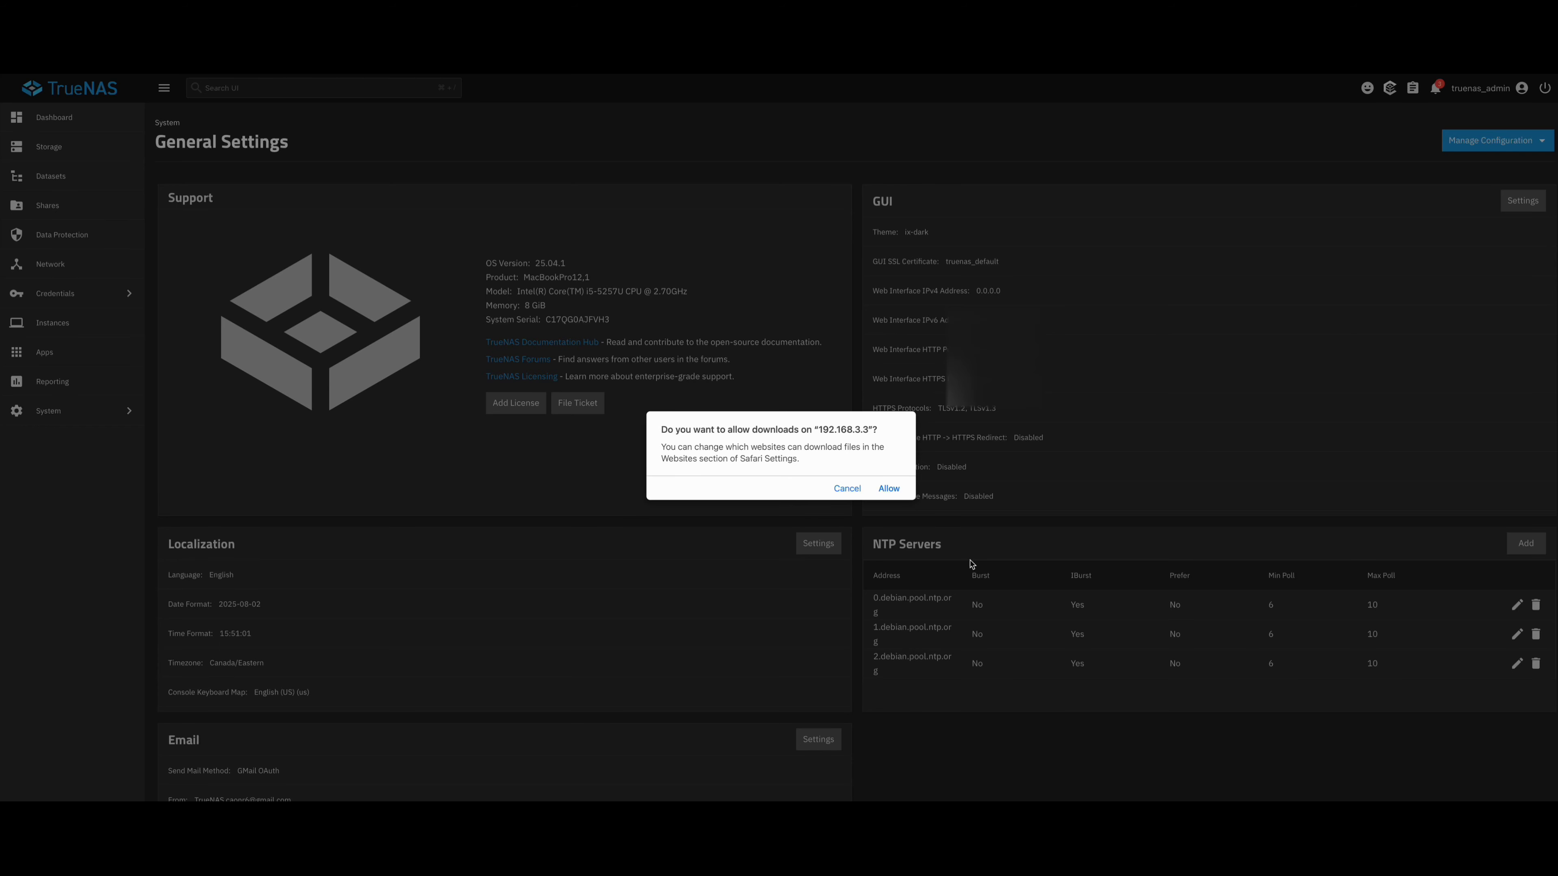
Allow downloads from 192.168.3.3, and check for available system updates from the dashboard
{"action": "left_click", "coordinate": [890, 489]}
{"action": "left_click", "coordinate": [41, 118]}
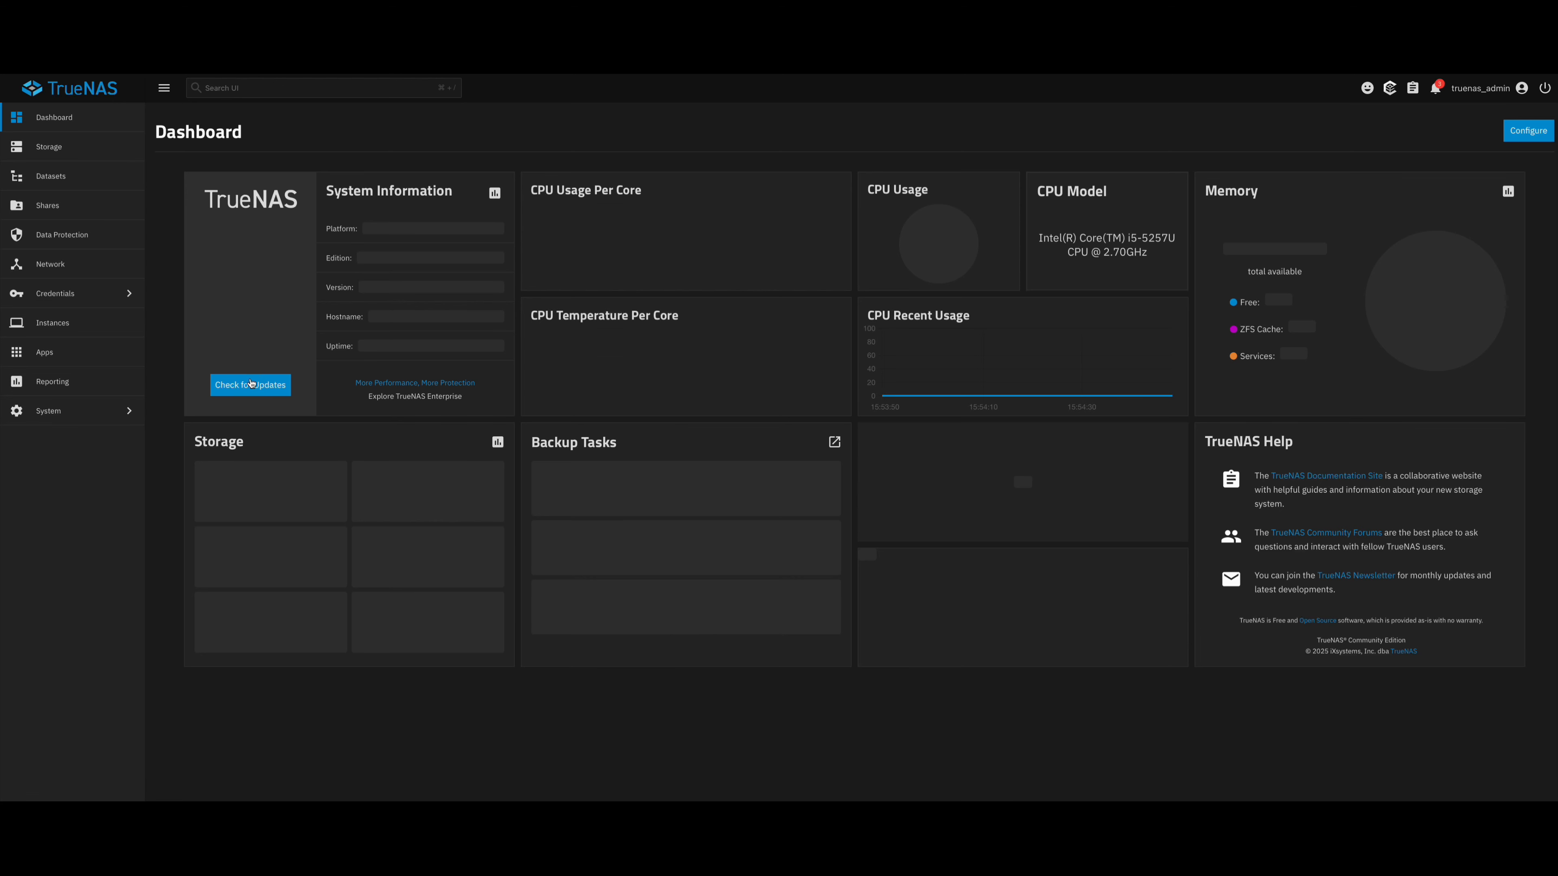
{"action": "left_click", "coordinate": [249, 385]}
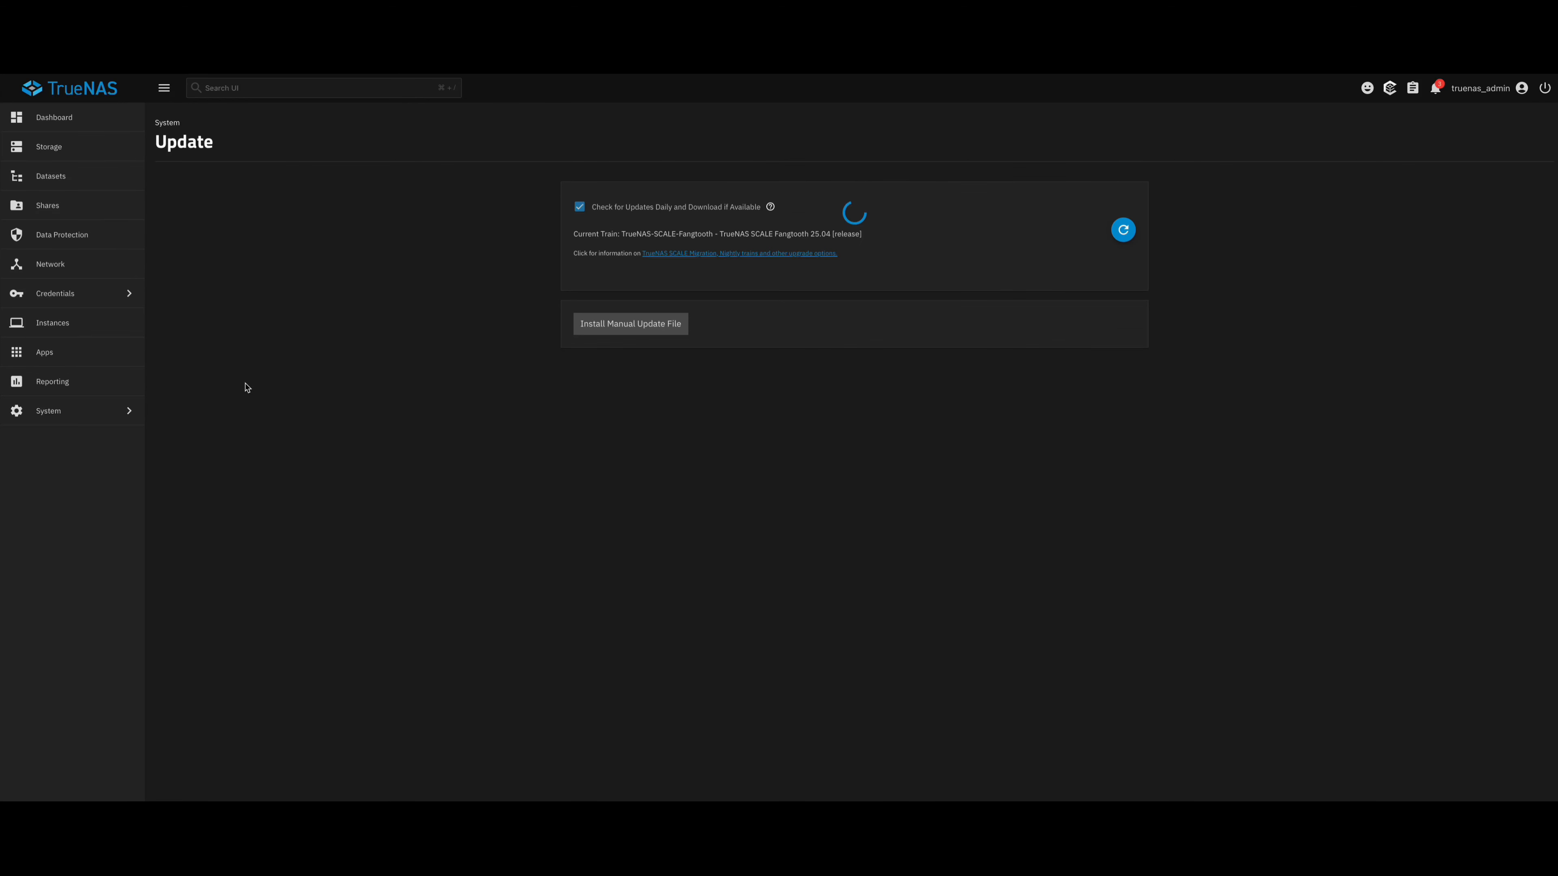
{"action": "left_click", "coordinate": [579, 208]}
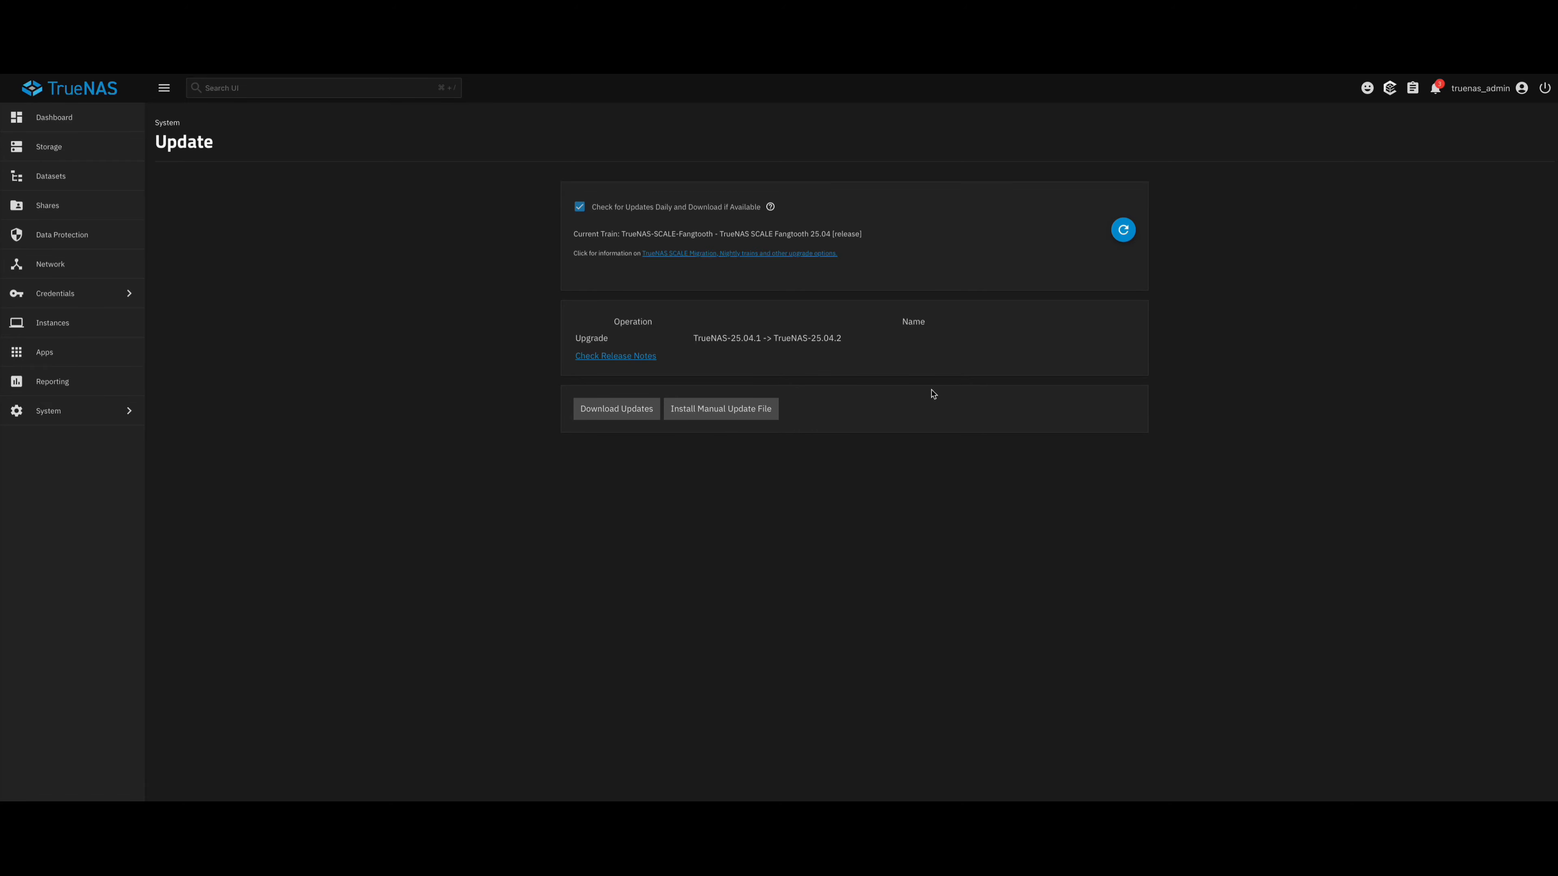
{"action": "left_click", "coordinate": [1122, 232]}
Save the configuration with its password secret seed, and download the 25.04.2 update with automatic apply and restart before rechecking for updates
{"action": "left_click", "coordinate": [619, 412]}
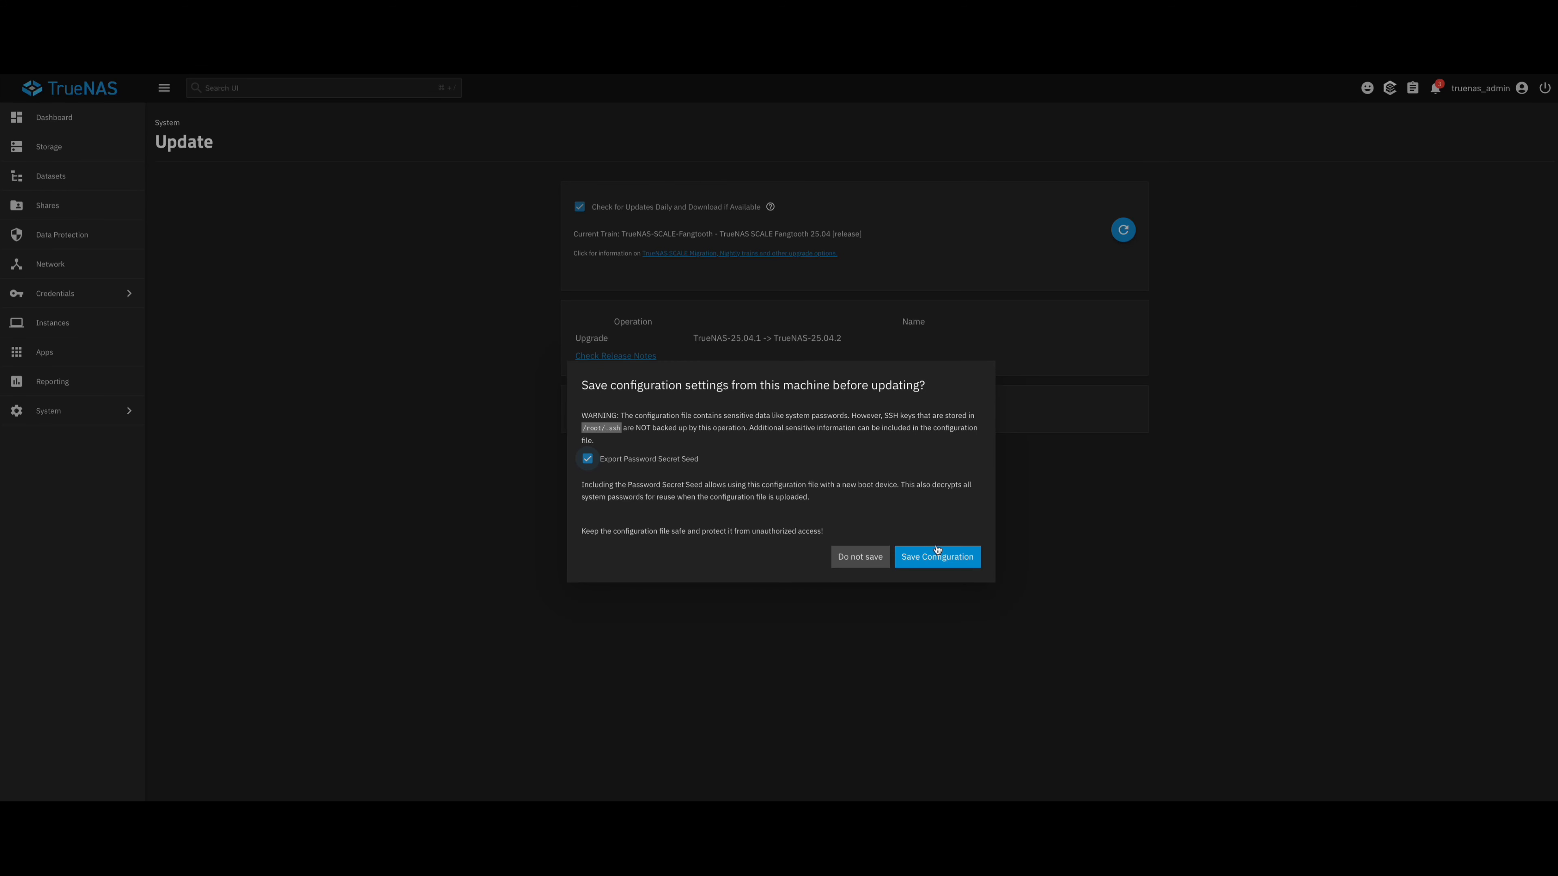
{"action": "left_click", "coordinate": [937, 565]}
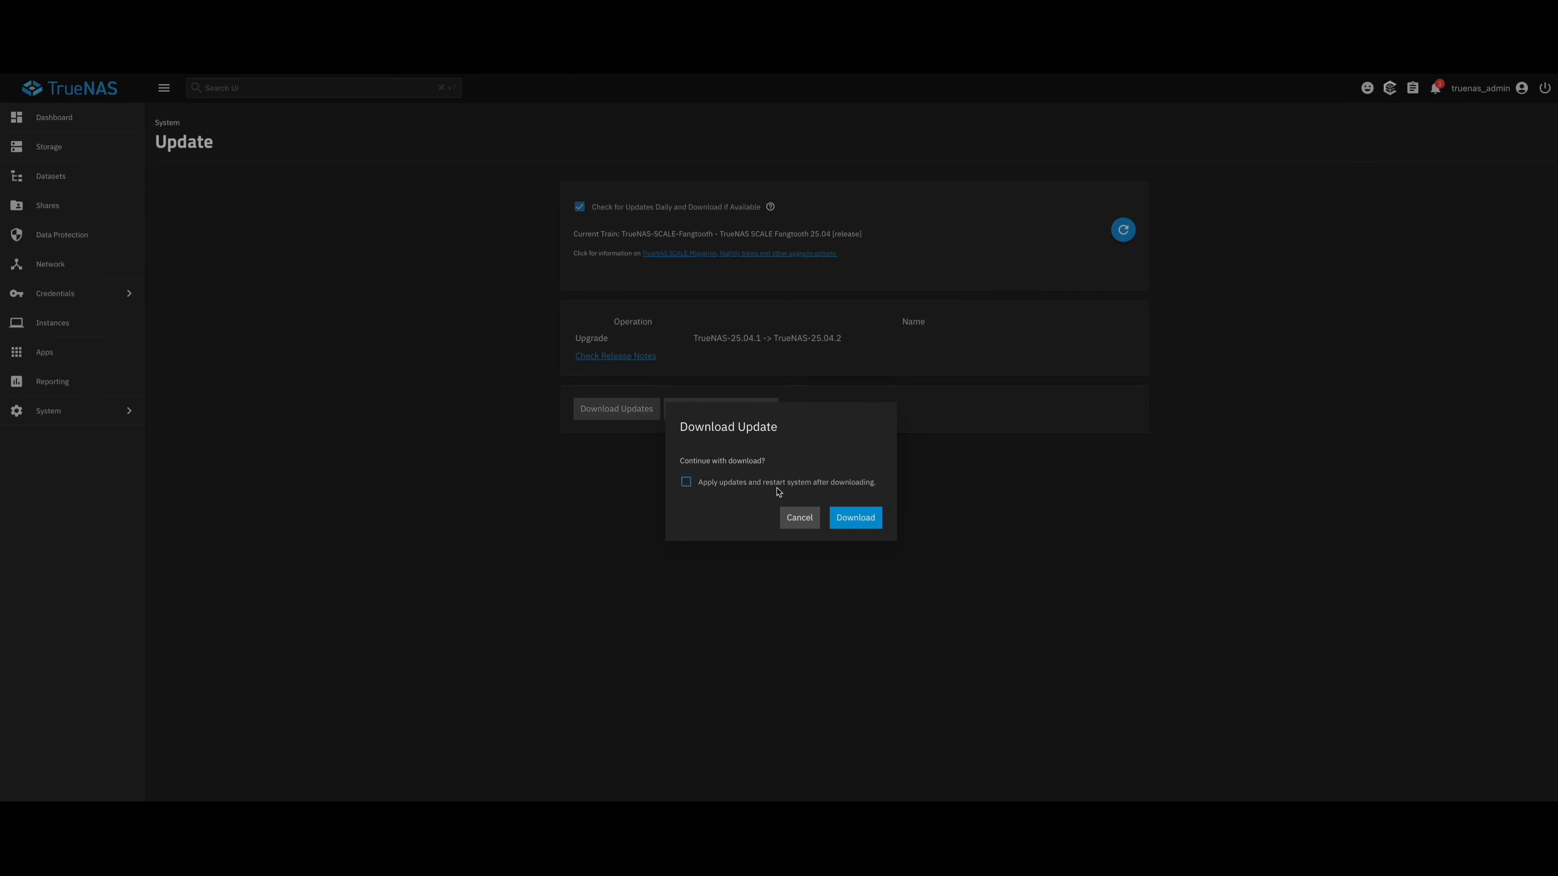
{"action": "left_click", "coordinate": [688, 486]}
{"action": "left_click", "coordinate": [859, 517]}
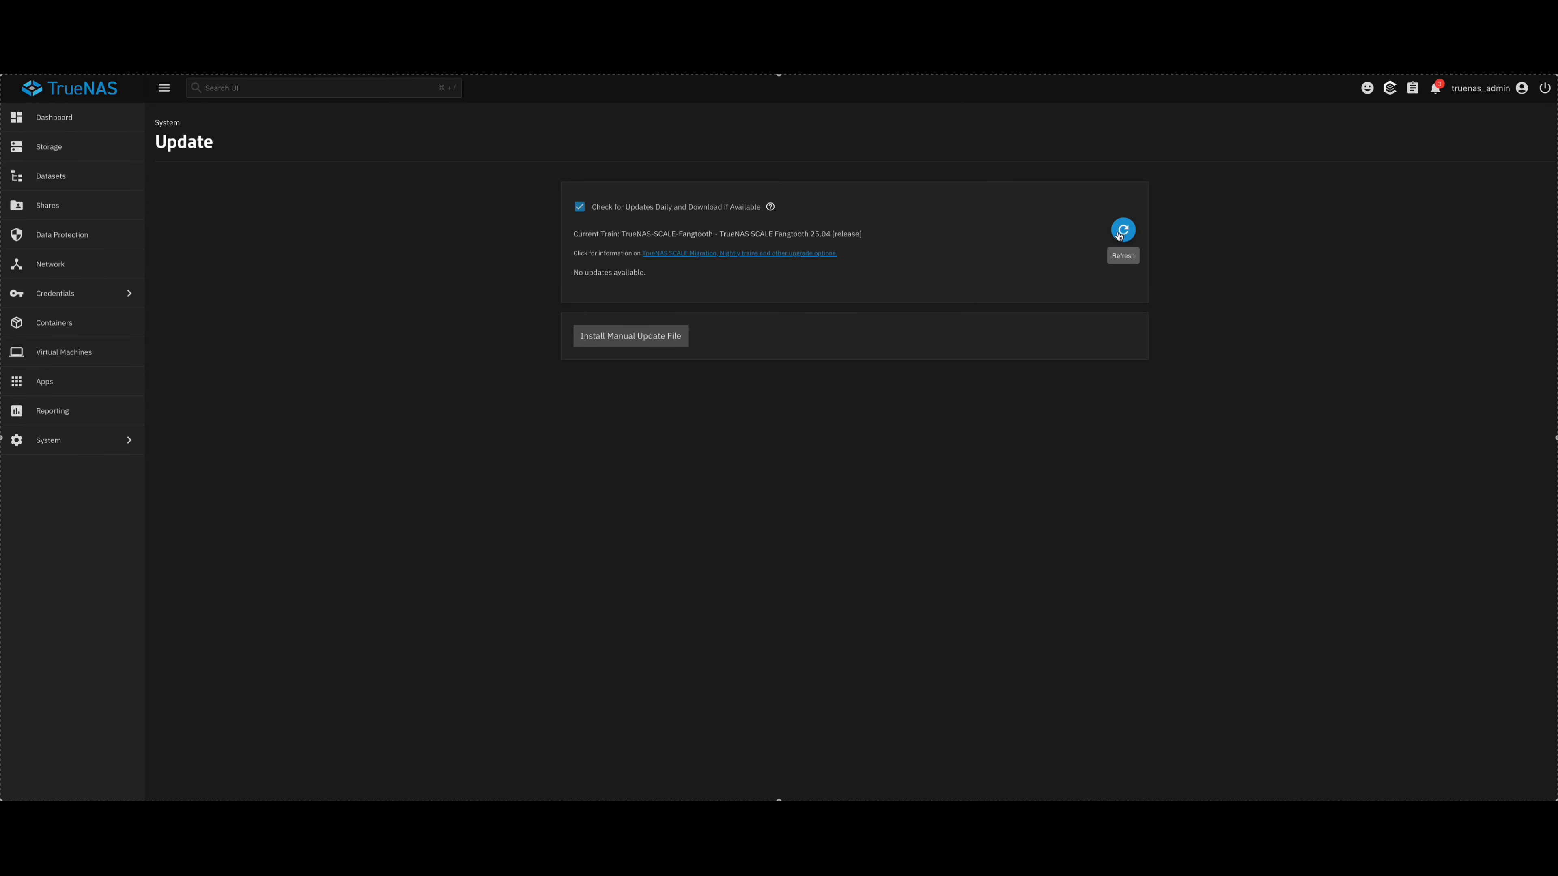
{"action": "left_click", "coordinate": [1122, 232]}
Start creating a new storage pool from the unused 447.13 GiB disk
{"action": "left_click", "coordinate": [47, 131]}
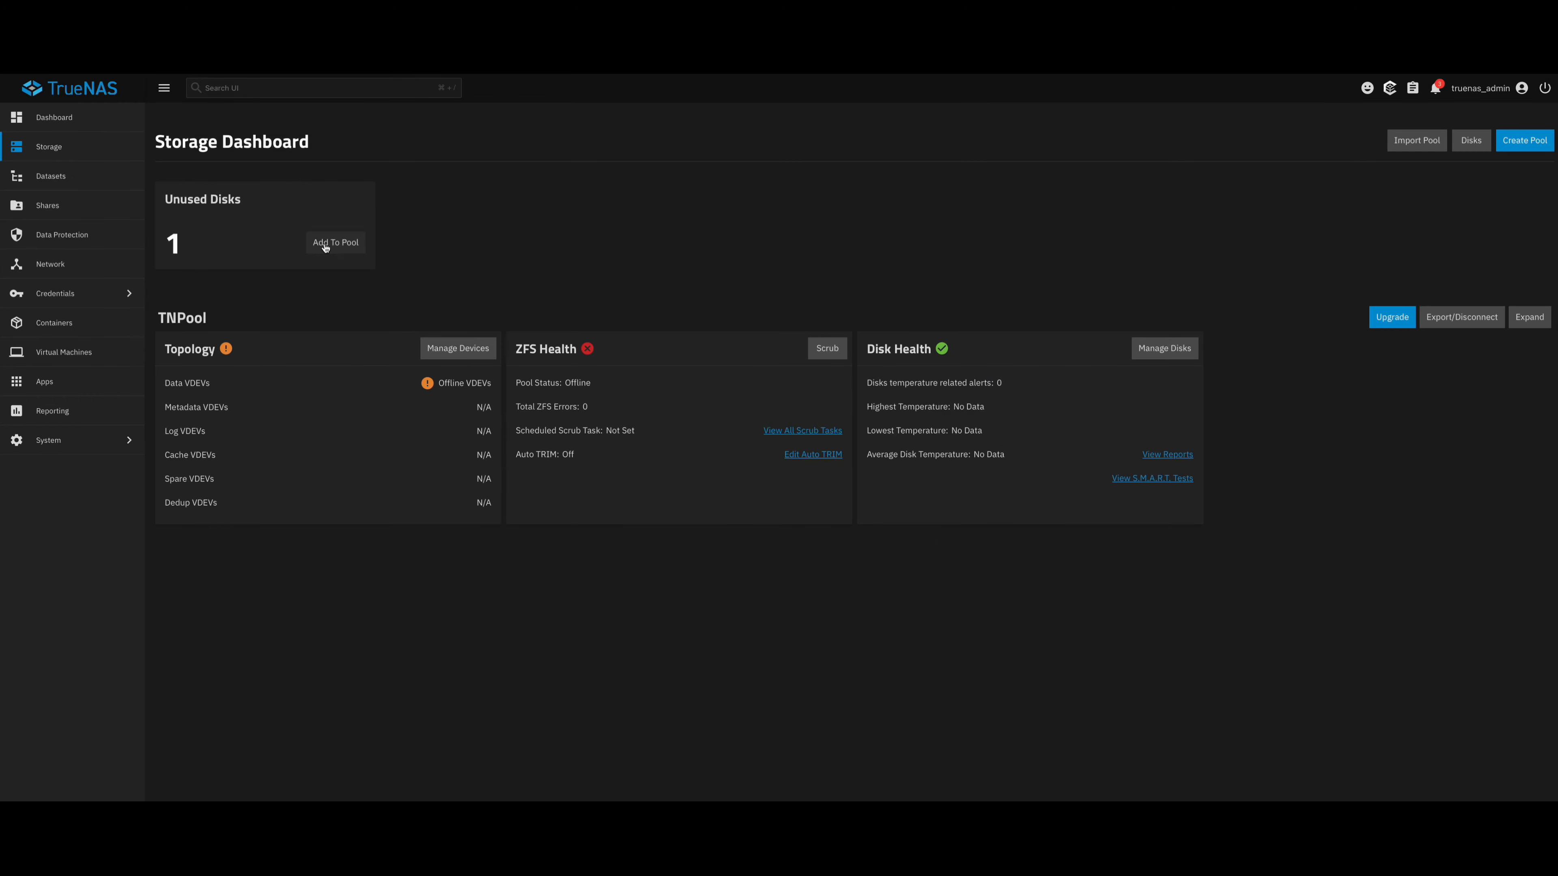
{"action": "left_click", "coordinate": [334, 242]}
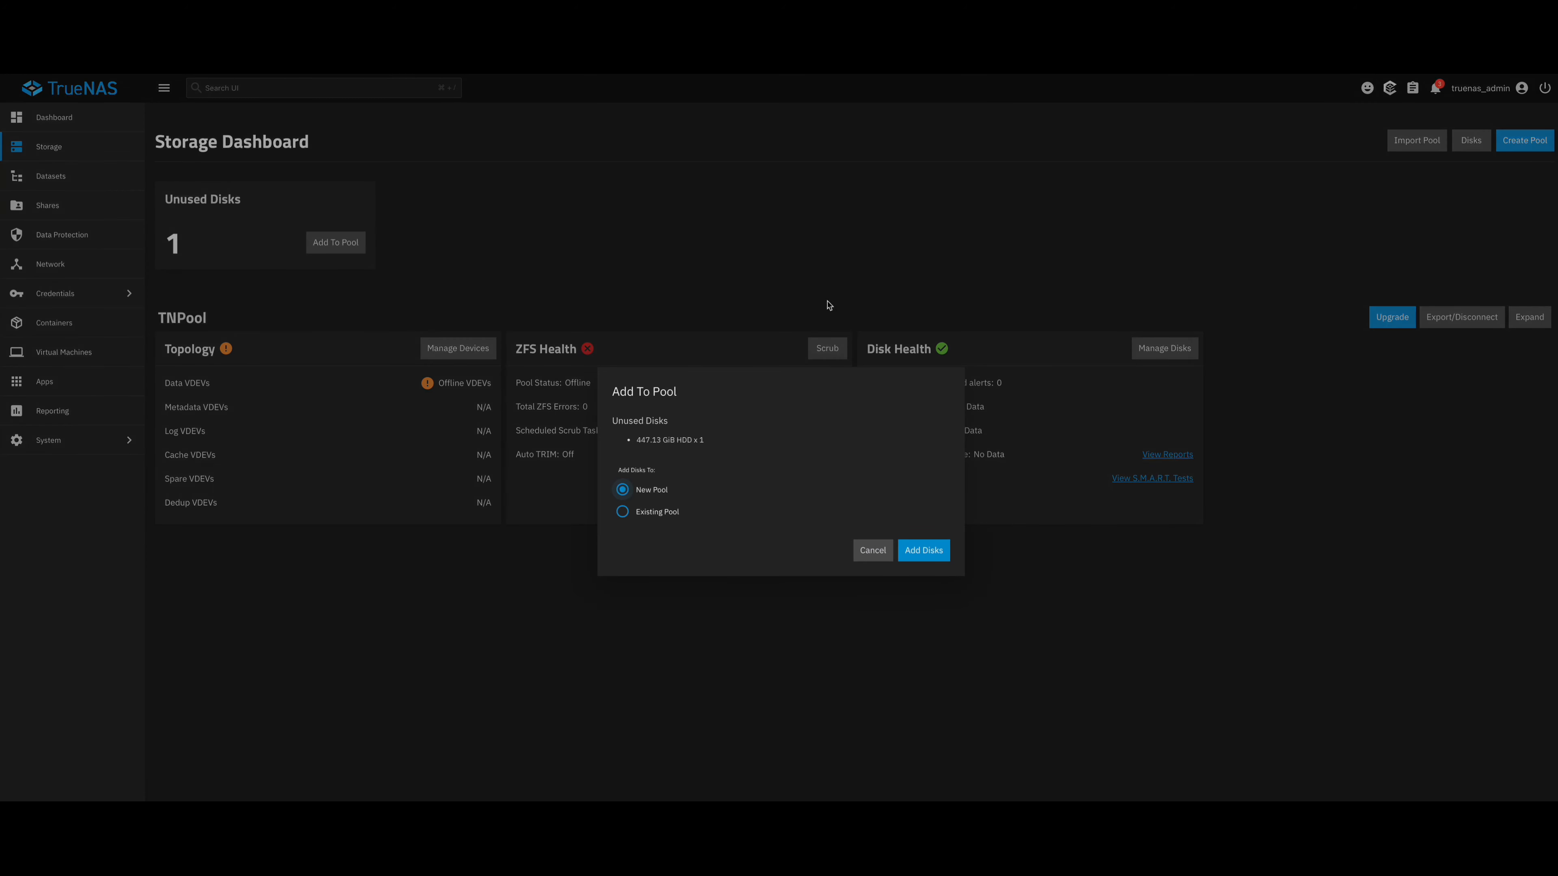
{"action": "left_click", "coordinate": [933, 558]}
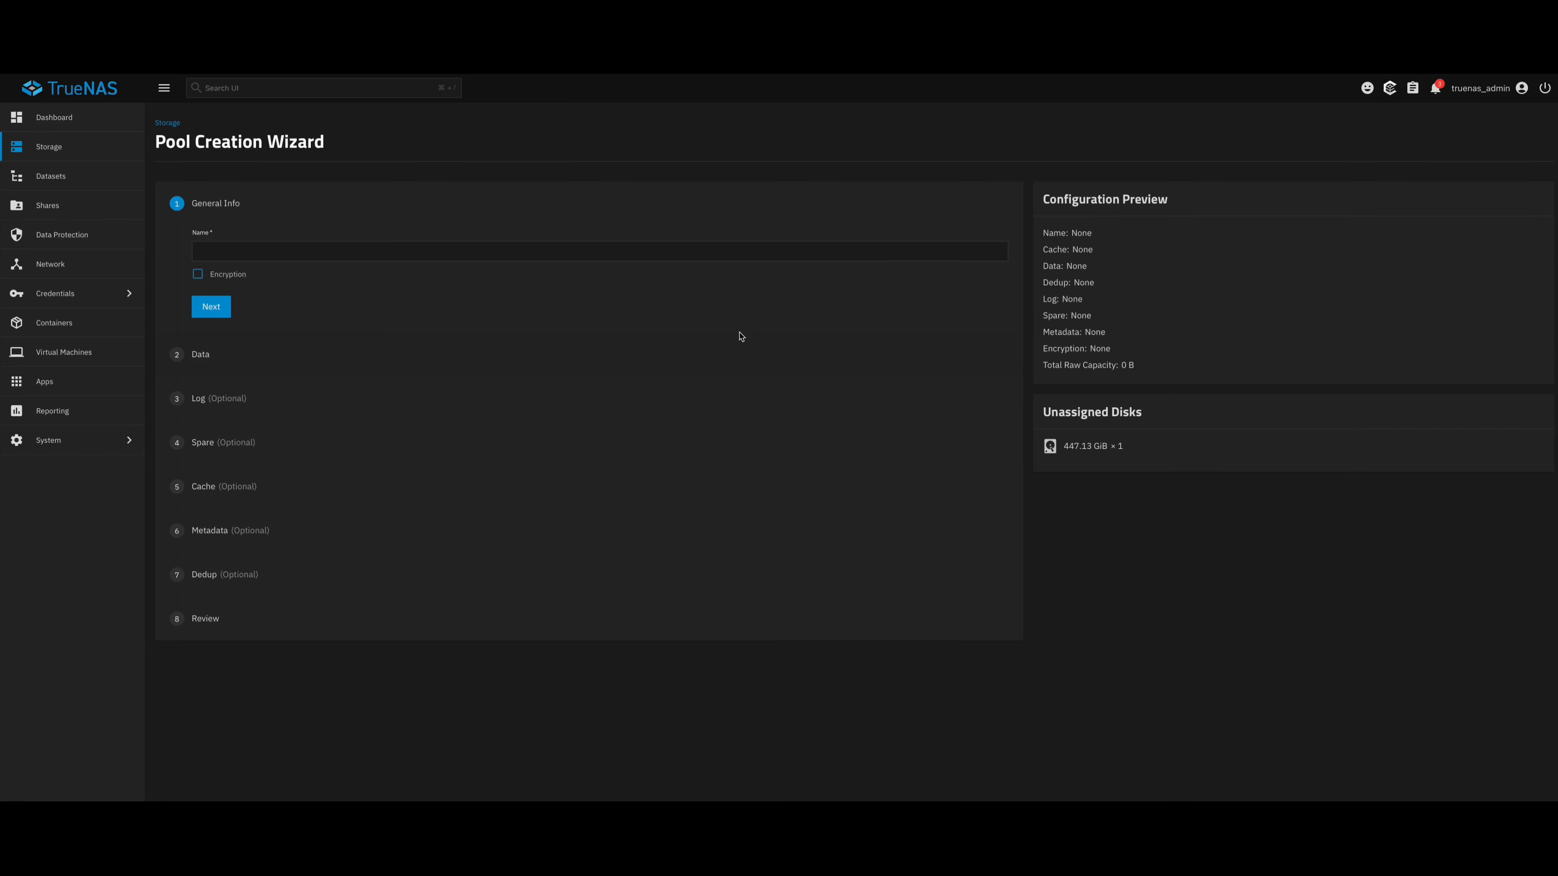
{"action": "left_click", "coordinate": [251, 253]}
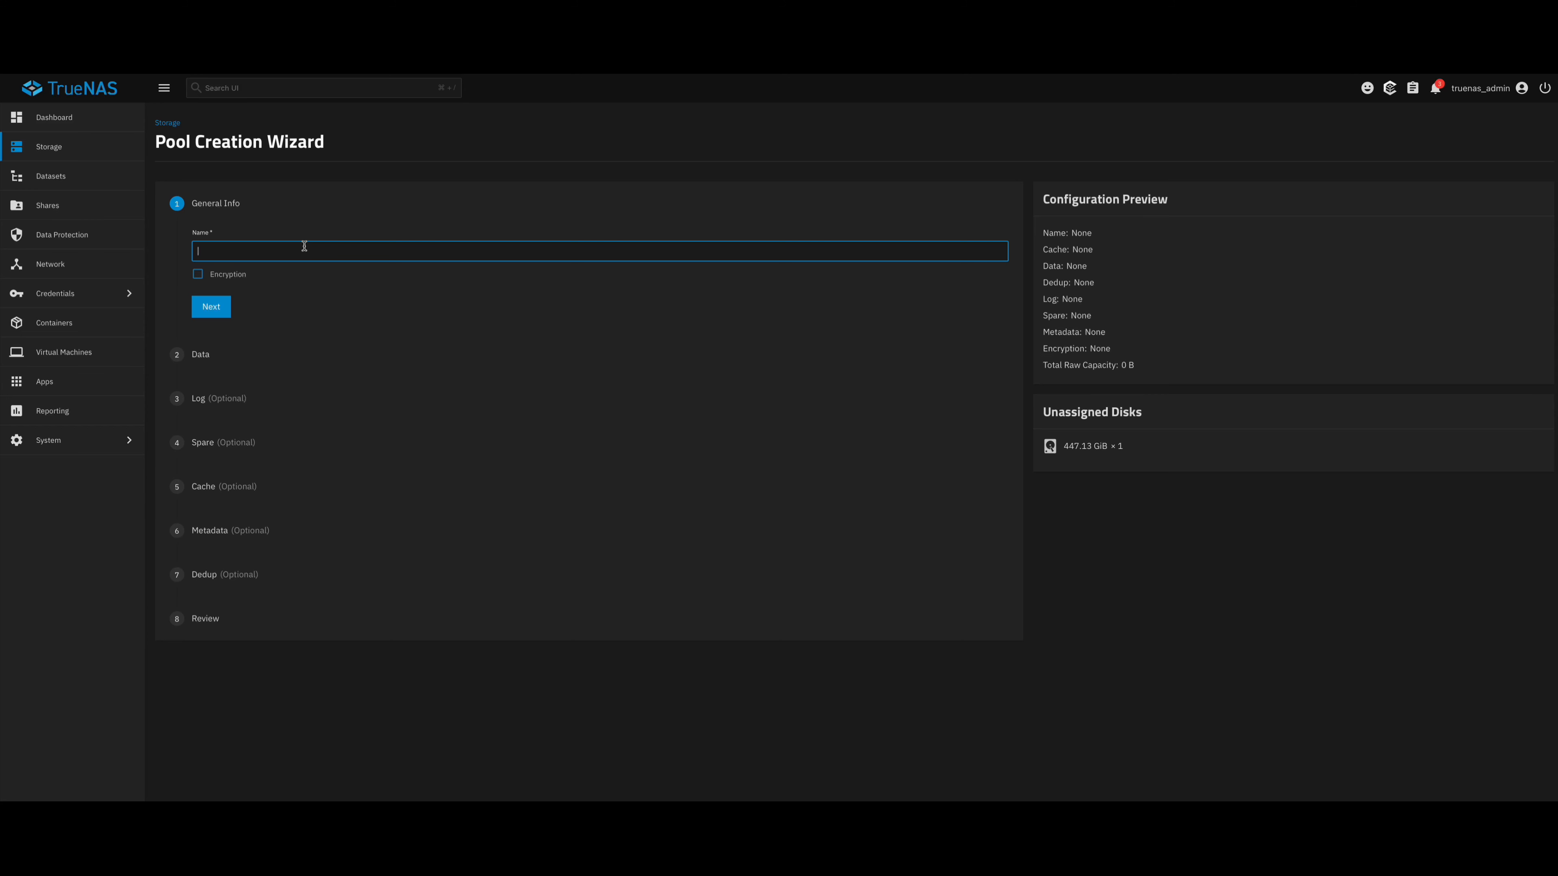
{"action": "type", "text": "TNPool"}
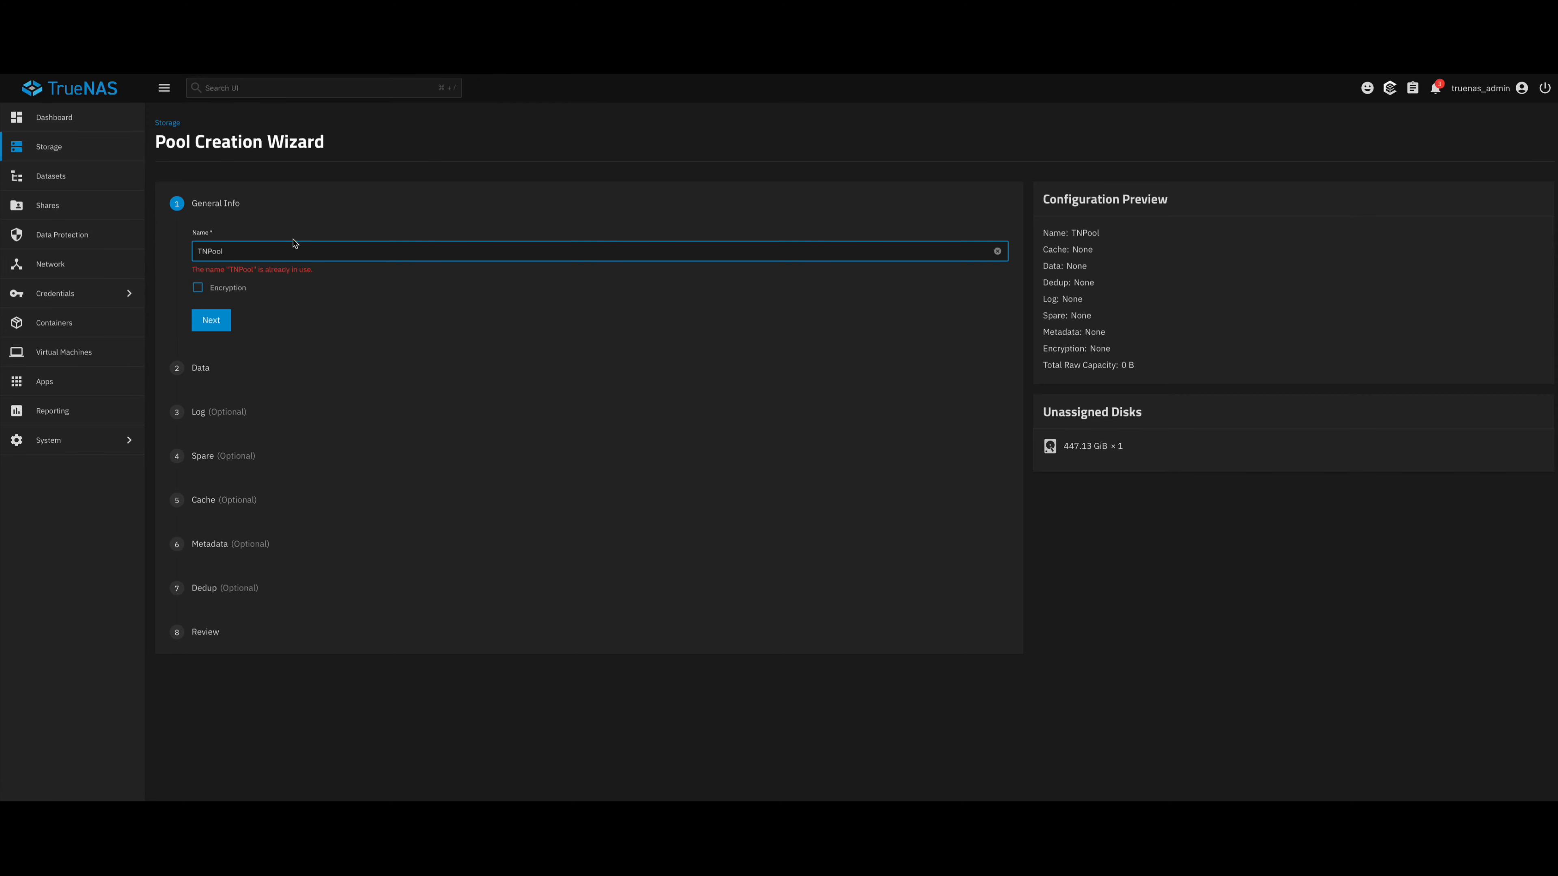
{"action": "left_click", "coordinate": [998, 252]}
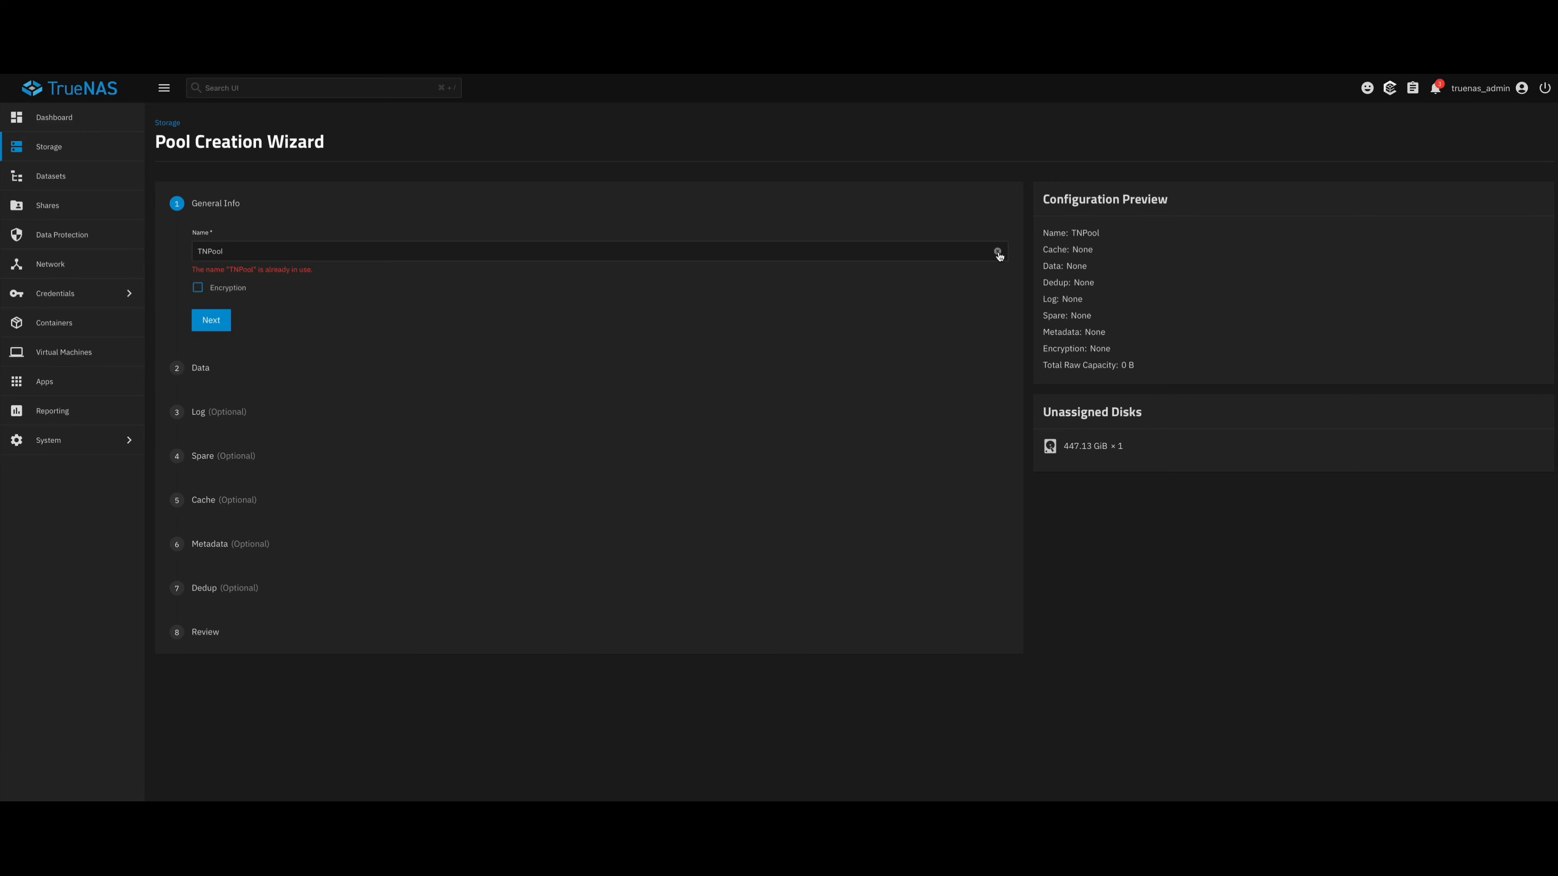
{"action": "left_click_drag", "start_coordinate": [999, 253], "coordinate": [476, 251]}
{"action": "left_click", "coordinate": [254, 250]}
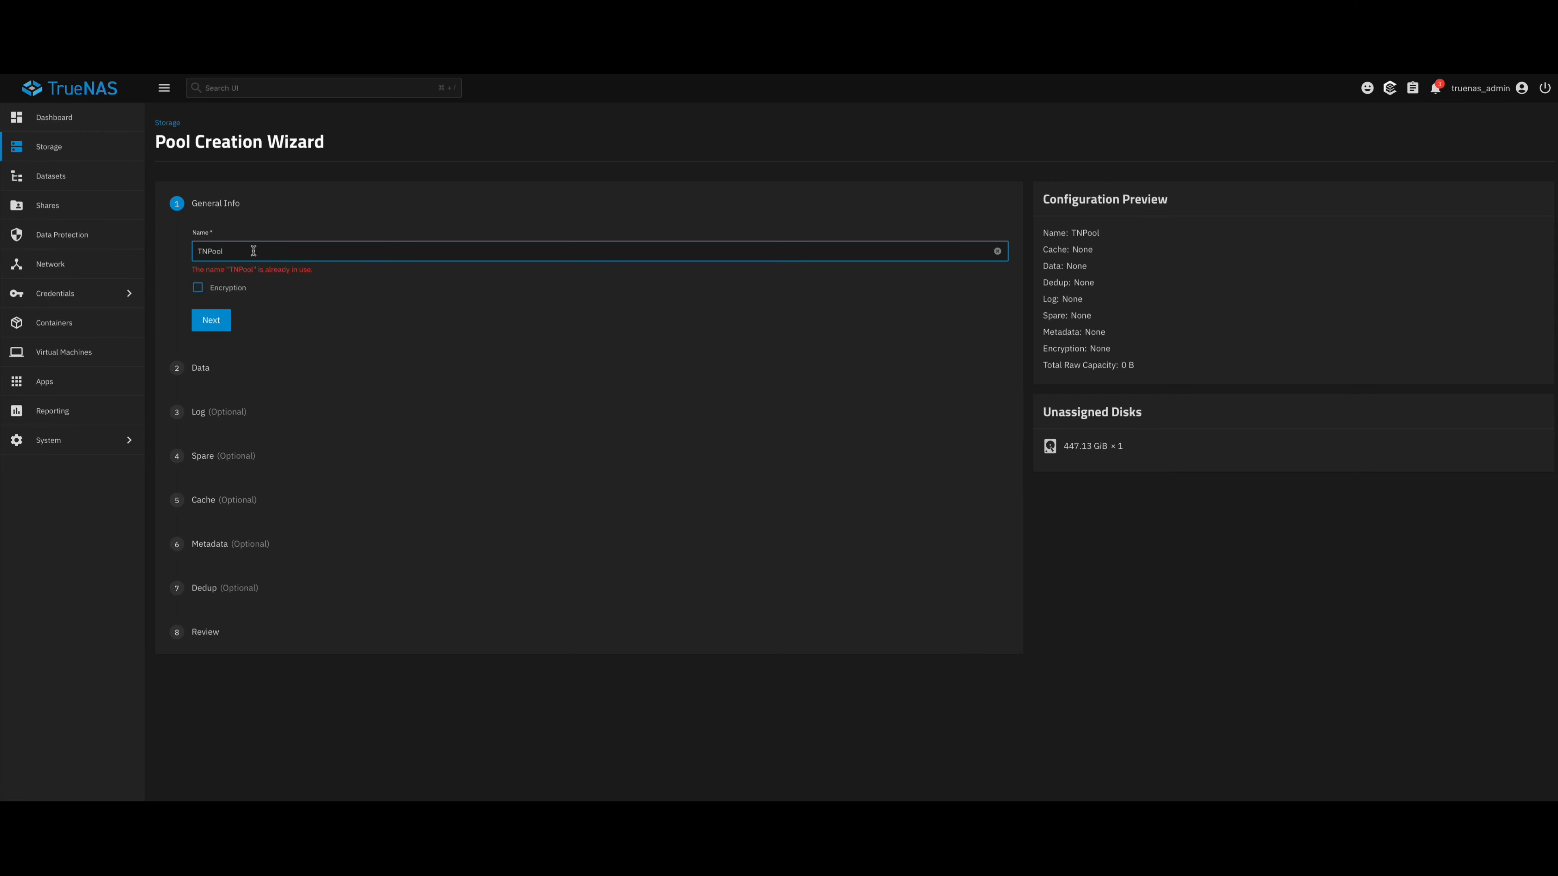
{"action": "type", "text": "2"}
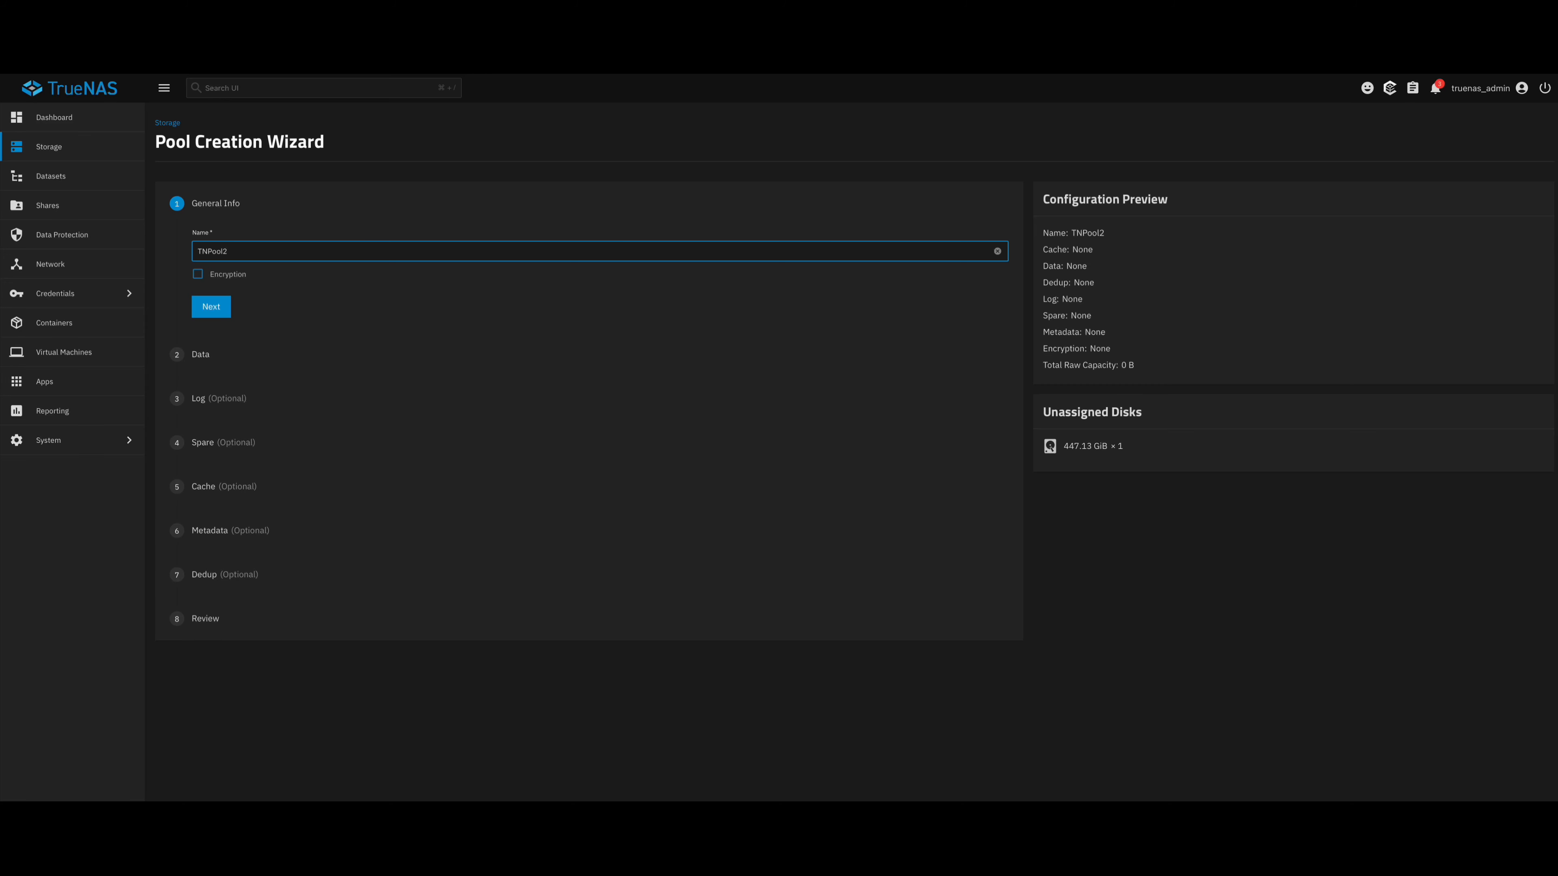
{"action": "left_click", "coordinate": [198, 274]}
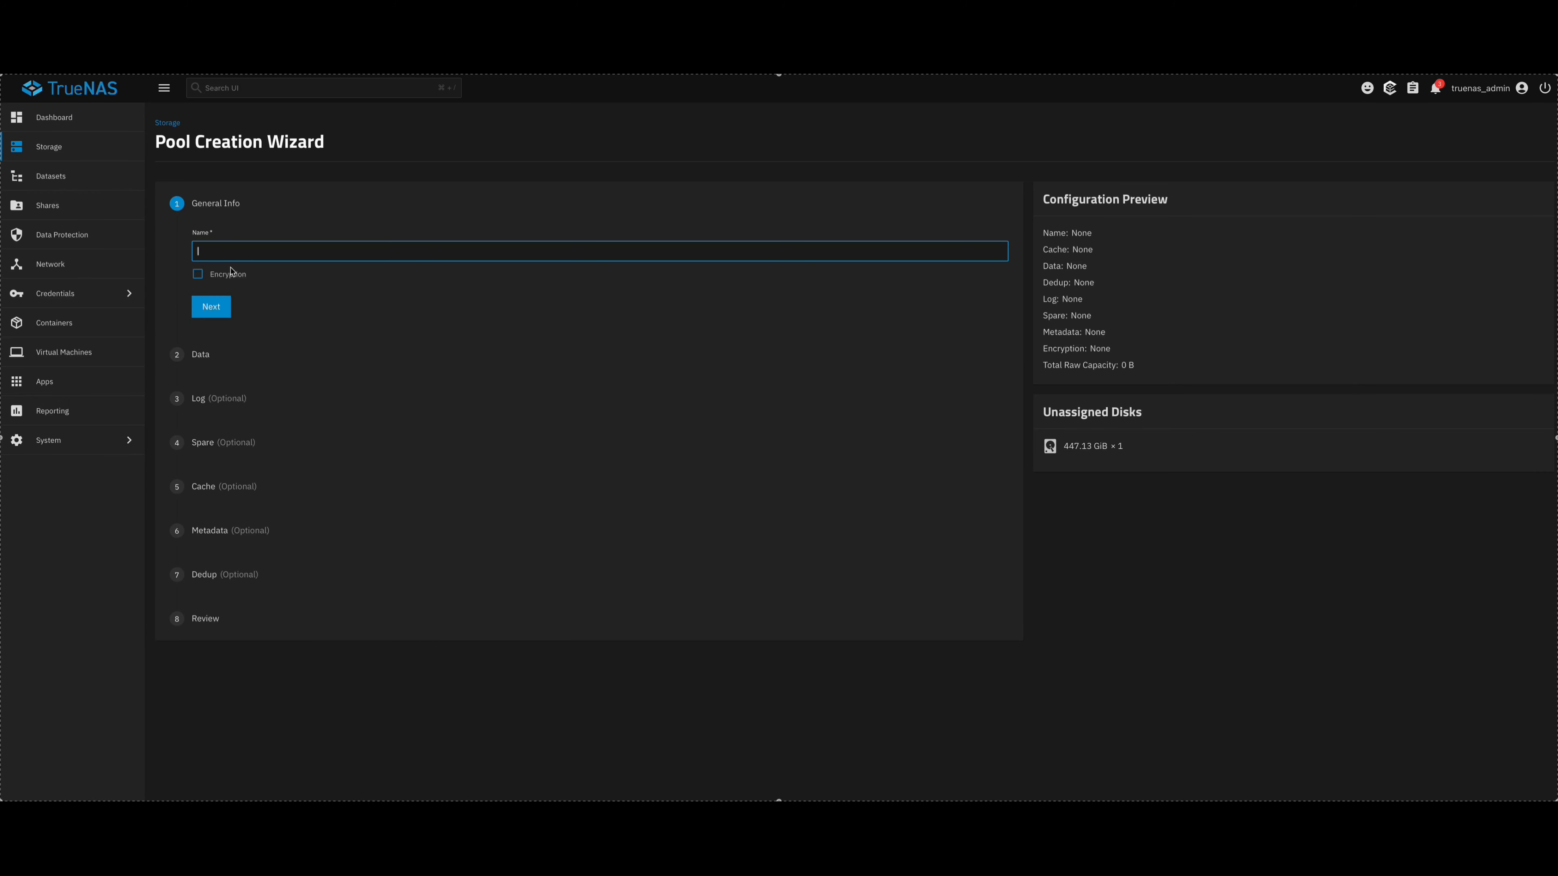
Name the new pool TNPool without encryption and proceed to its data VDEV settings
{"action": "type", "text": "TNPool"}
{"action": "left_click", "coordinate": [205, 305]}
{"action": "left_click", "coordinate": [205, 306]}
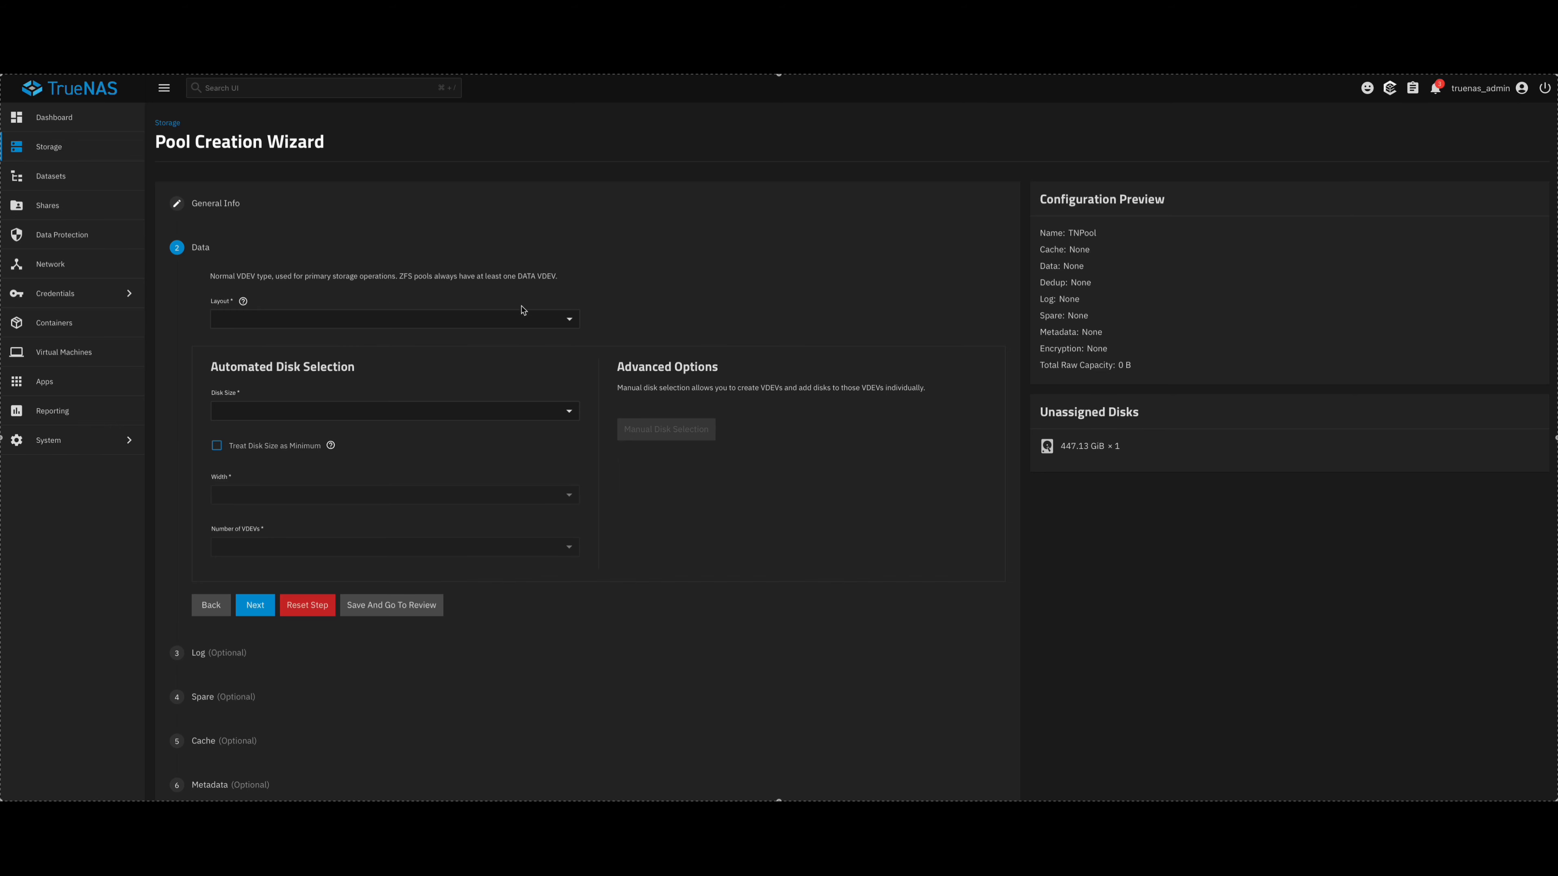
Choose the Stripe layout for the pool's data VDEV
{"action": "left_click", "coordinate": [510, 323]}
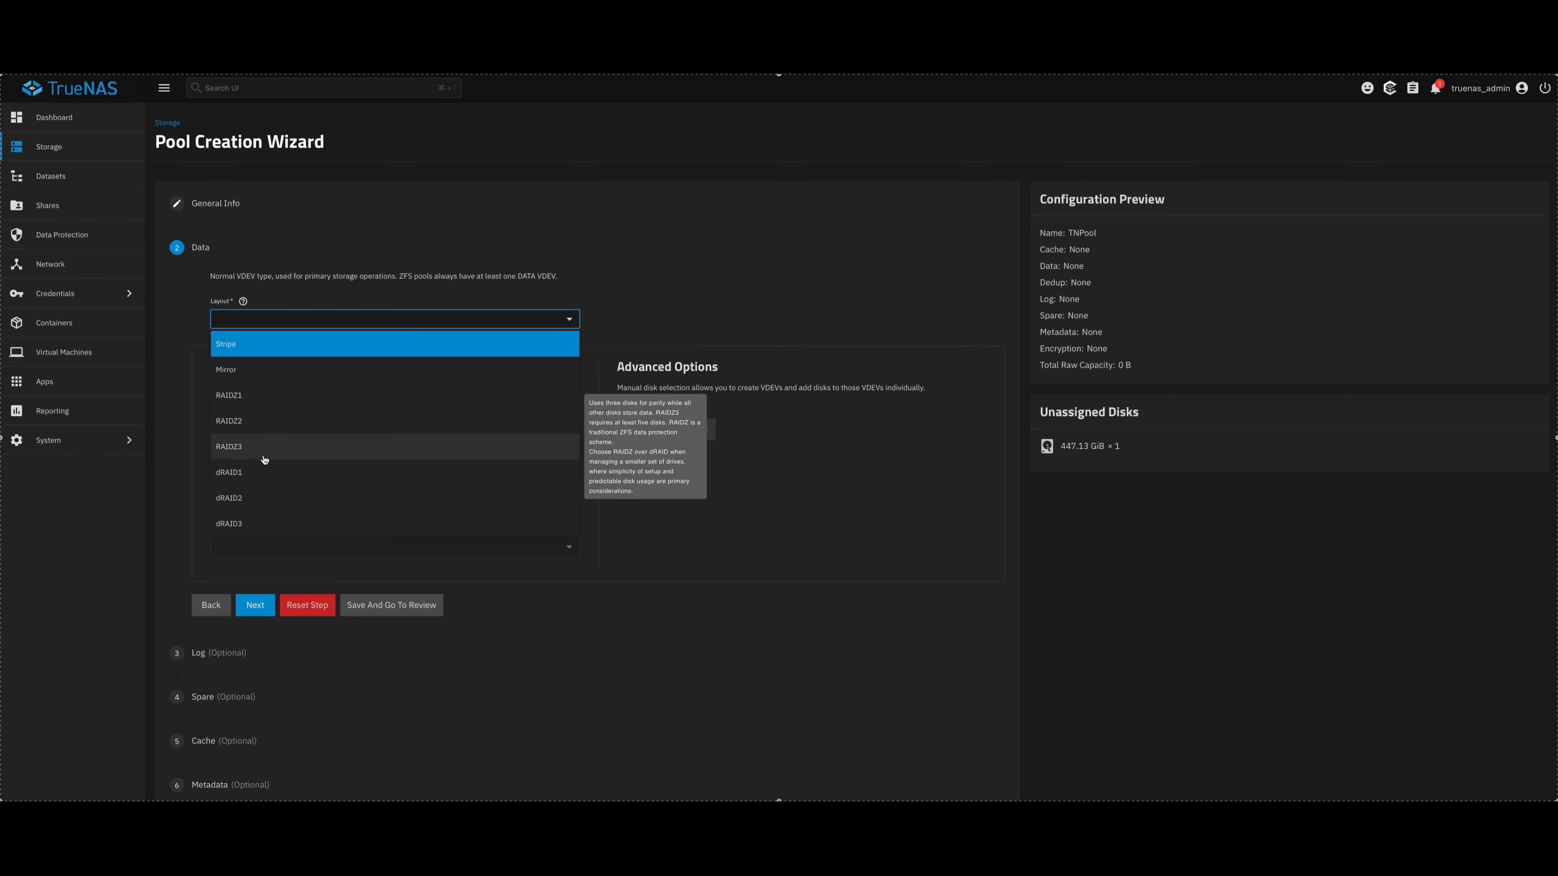
{"action": "left_click", "coordinate": [252, 353]}
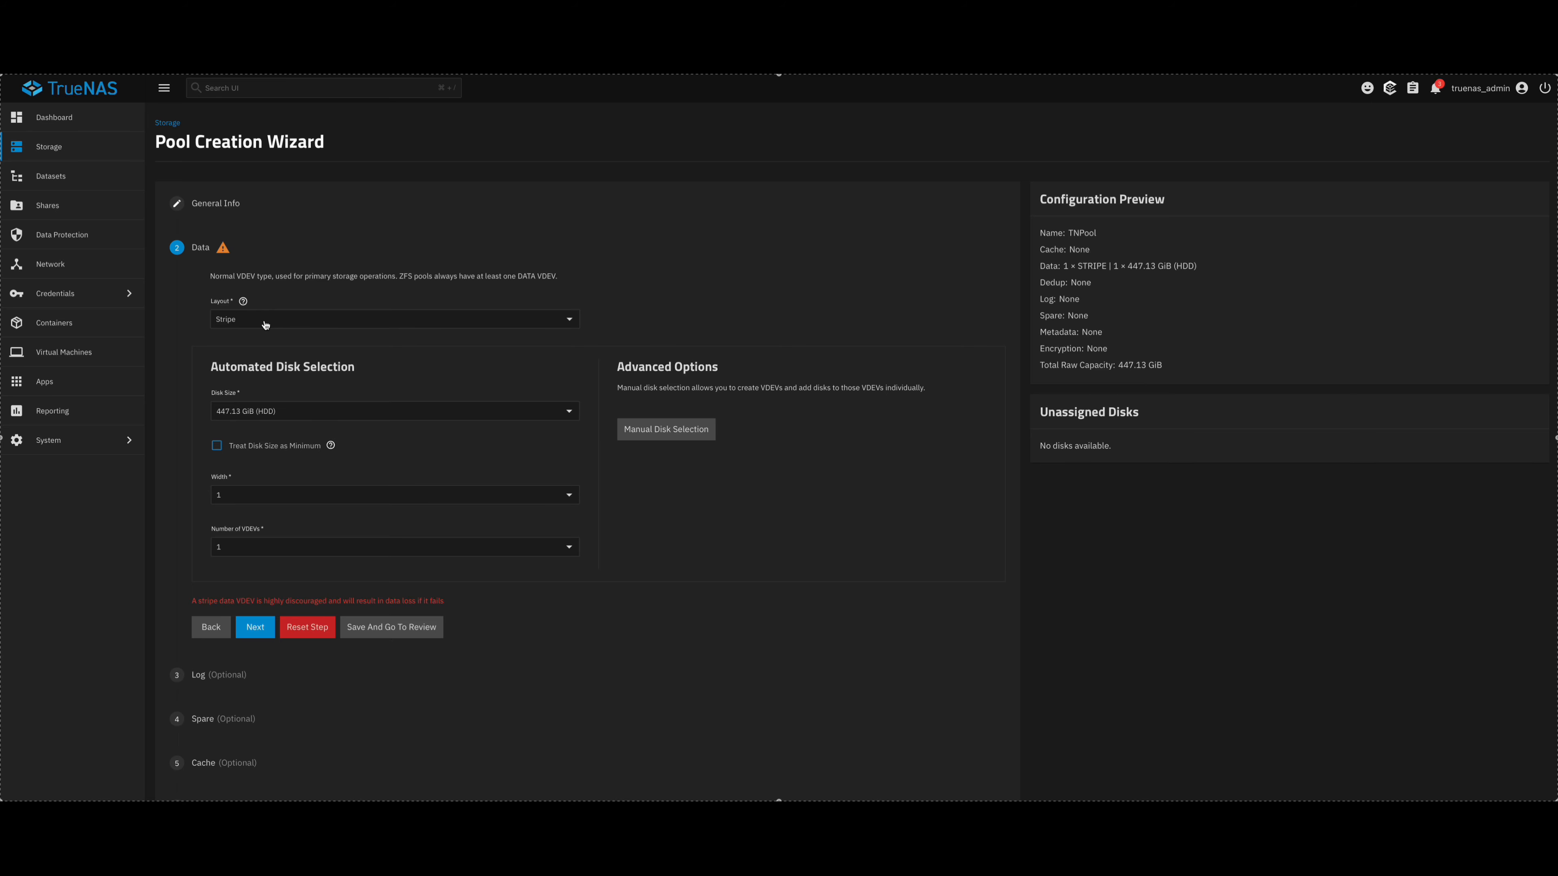
{"action": "left_click", "coordinate": [265, 324]}
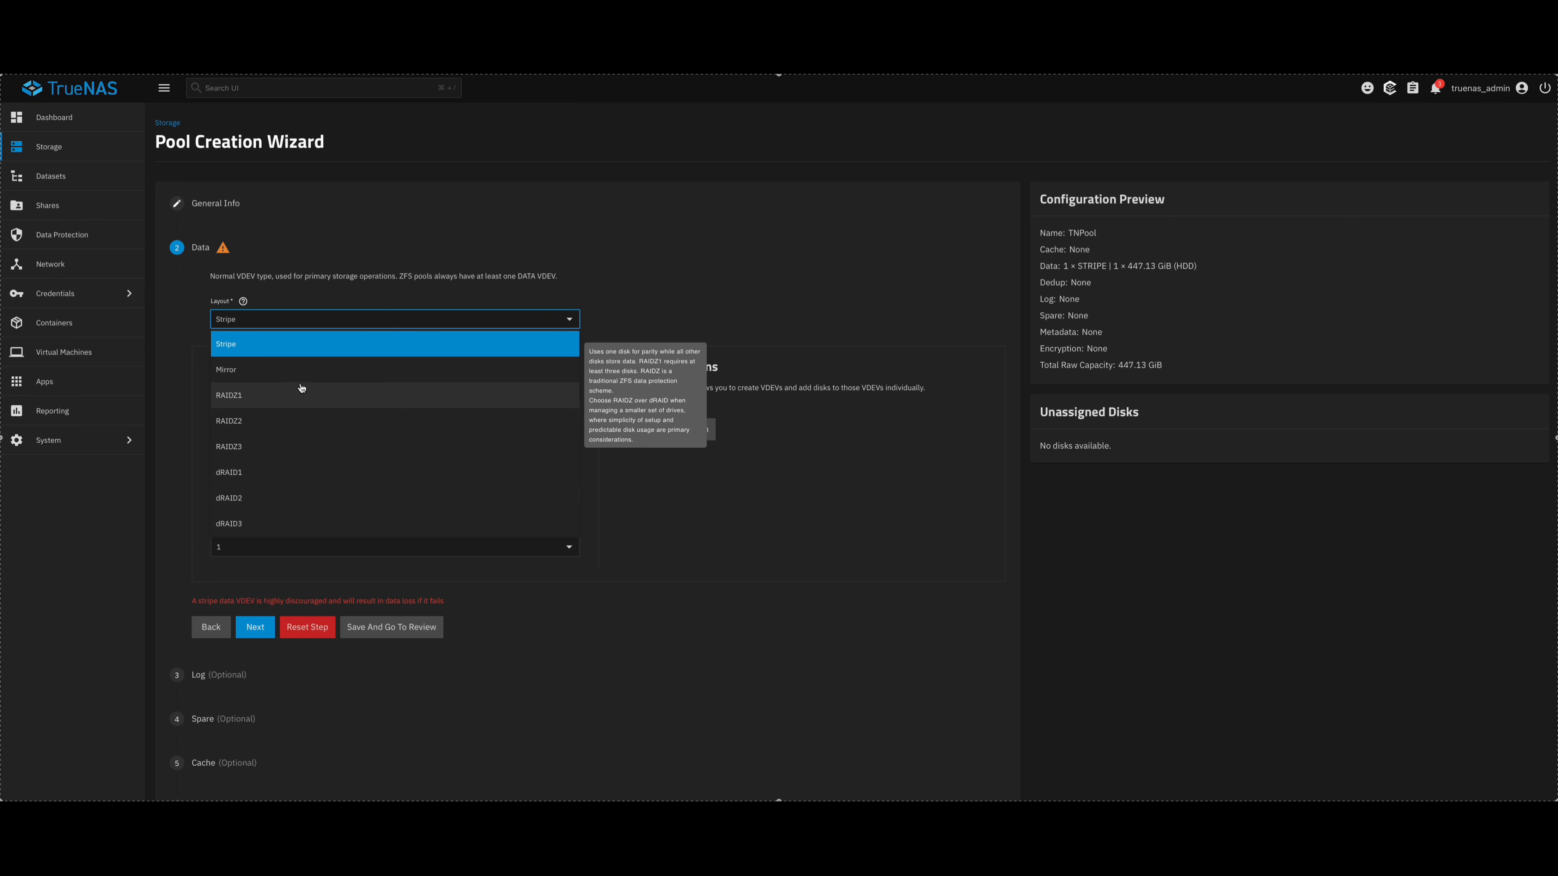
{"action": "left_click", "coordinate": [278, 343]}
{"action": "mouse_move", "coordinate": [222, 247]}
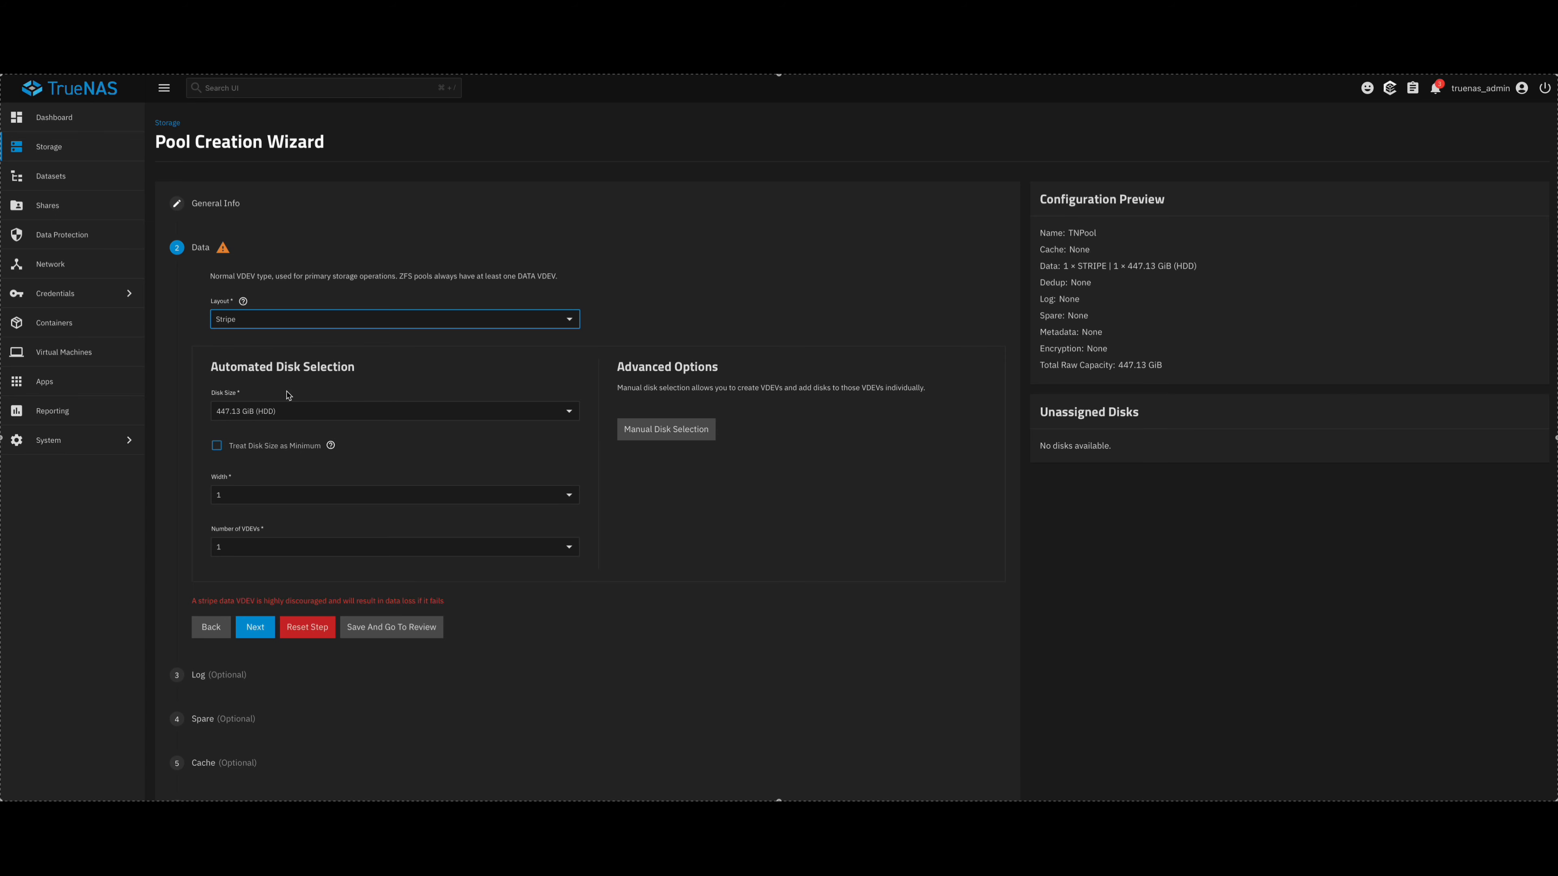
Select the 447.13 GiB (HDD) disk size, and read the help for Treat Disk Size as Minimum
{"action": "left_click", "coordinate": [325, 420]}
{"action": "left_click", "coordinate": [325, 437]}
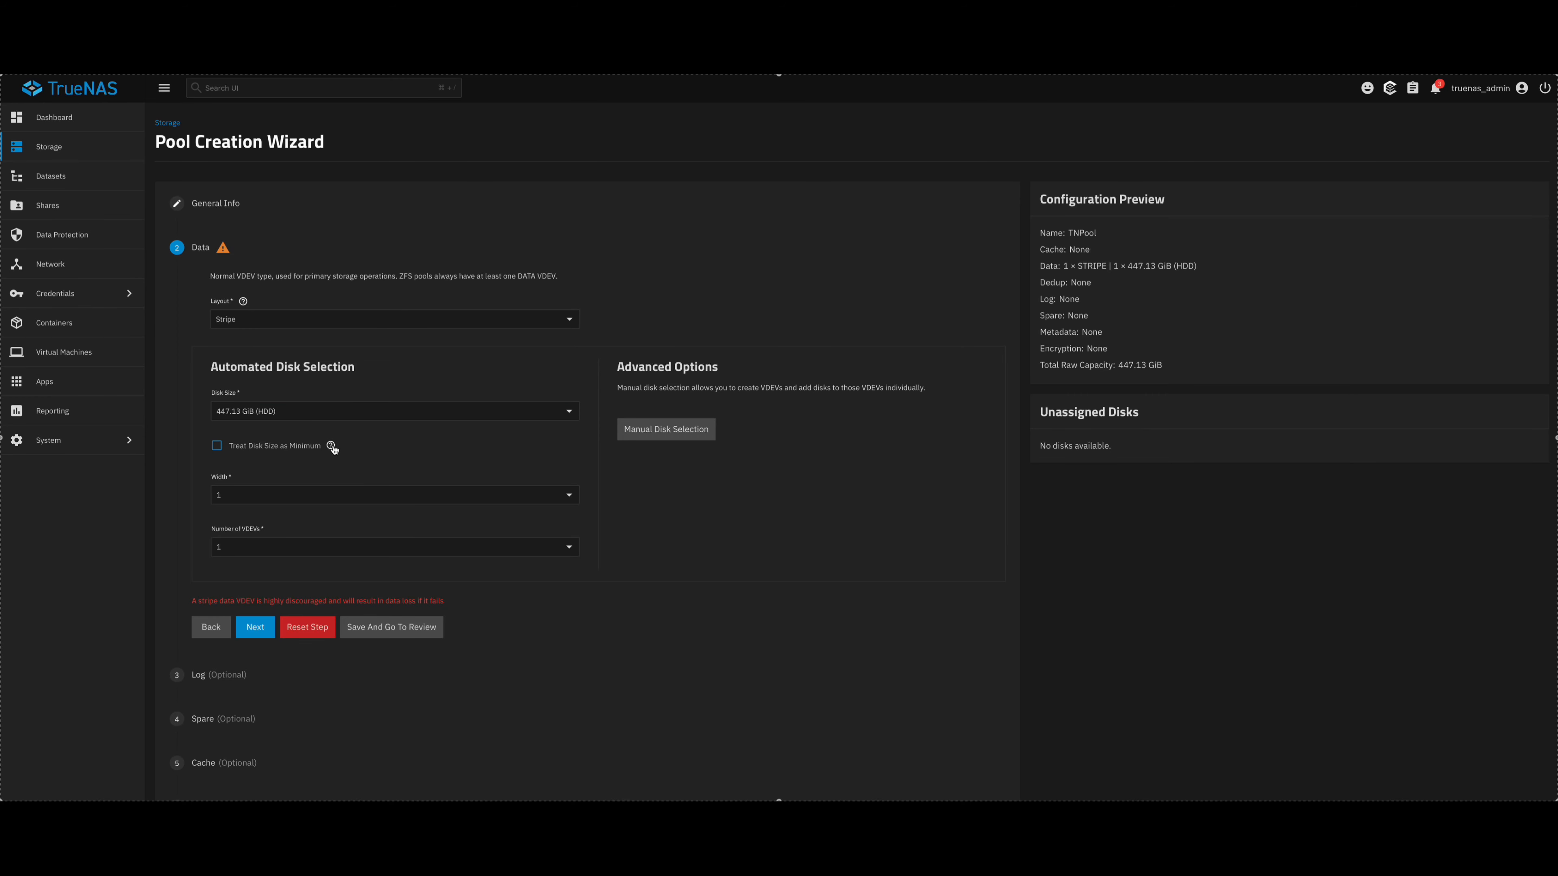
{"action": "left_click", "coordinate": [331, 447]}
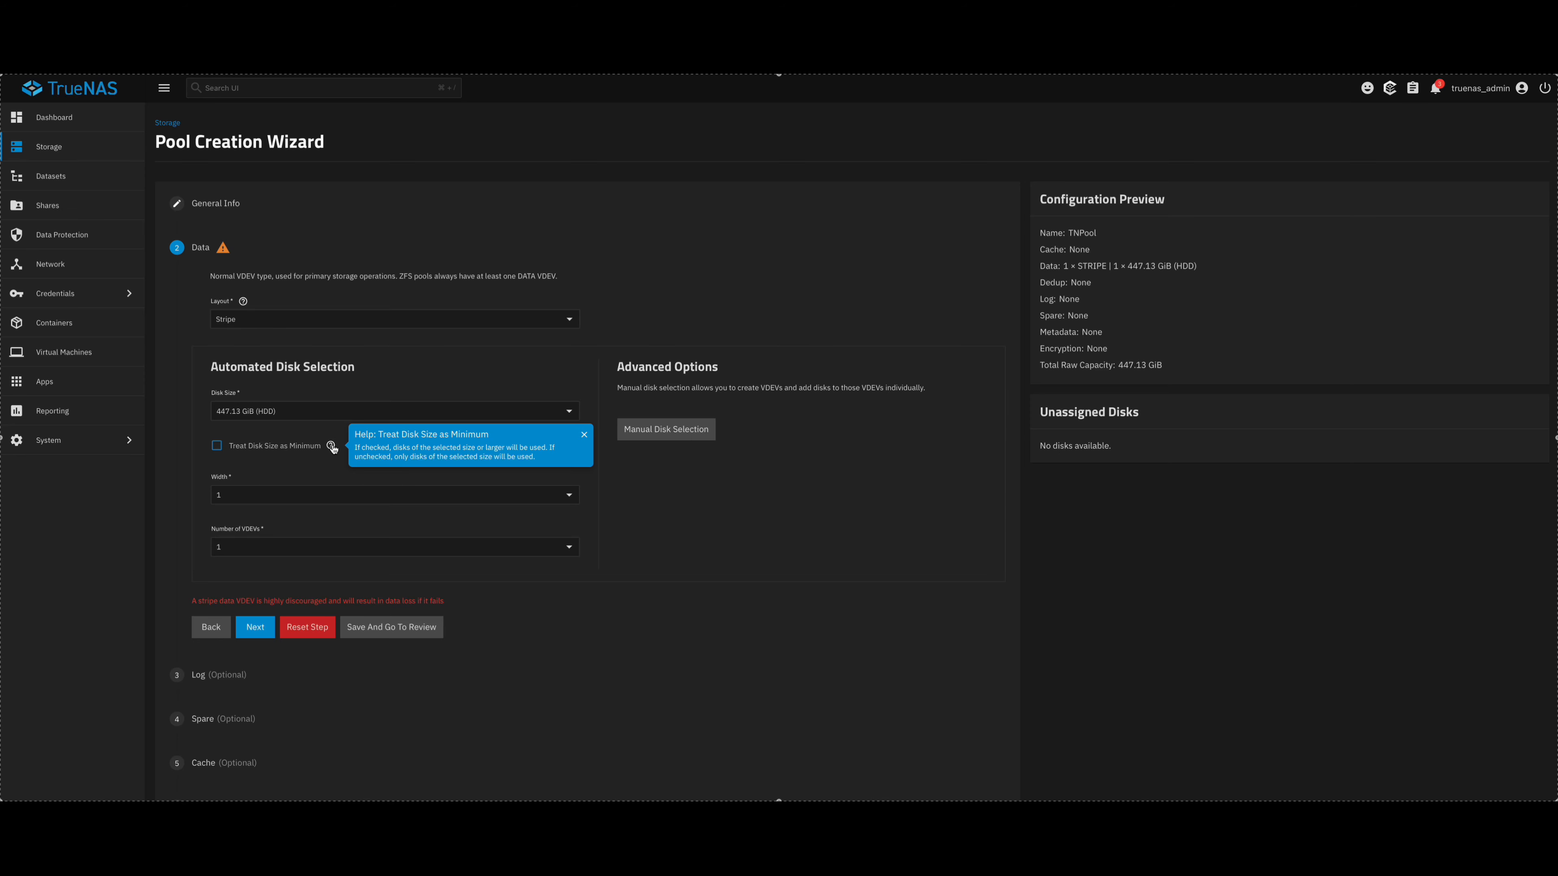
{"action": "left_click", "coordinate": [332, 447]}
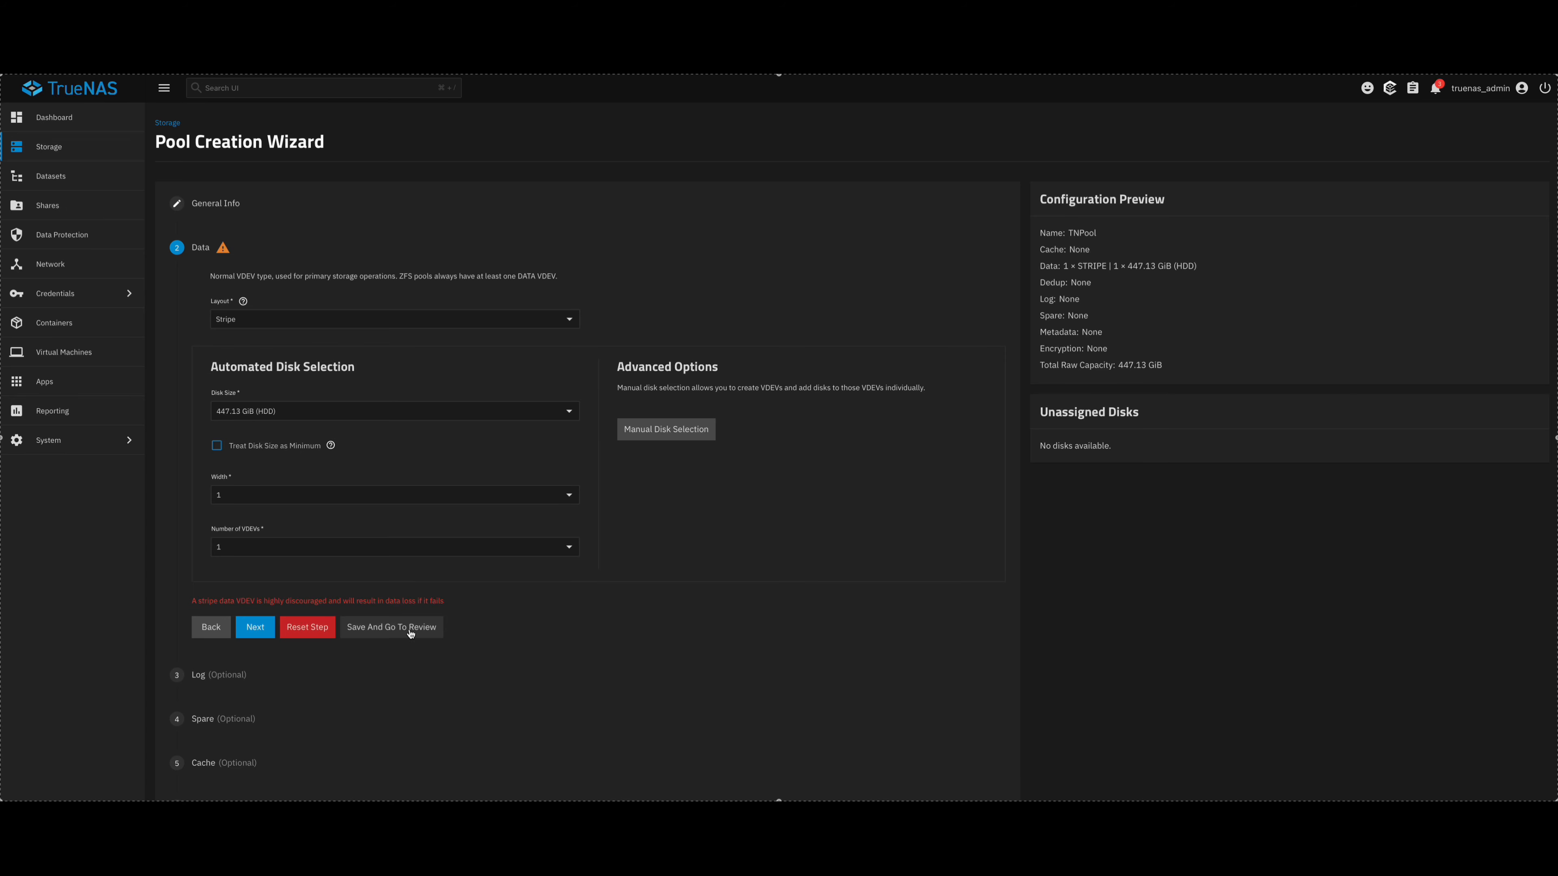
Accept the data VDEV settings and skip the optional log, spare, cache, metadata and dedup VDEVs to reach the review
{"action": "left_click", "coordinate": [255, 626]}
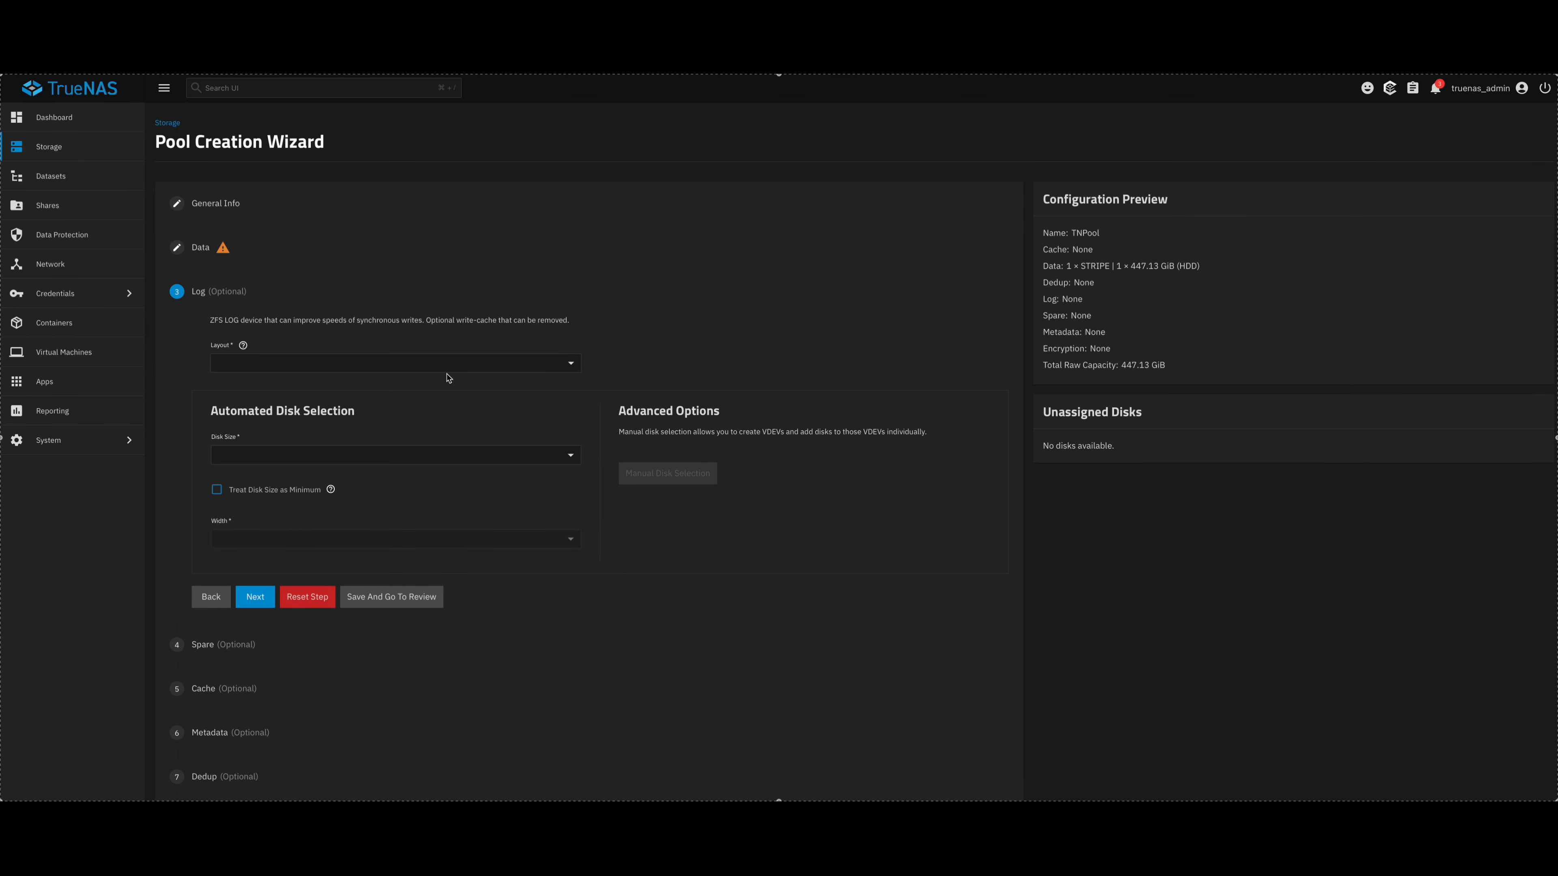
{"action": "left_click", "coordinate": [255, 596]}
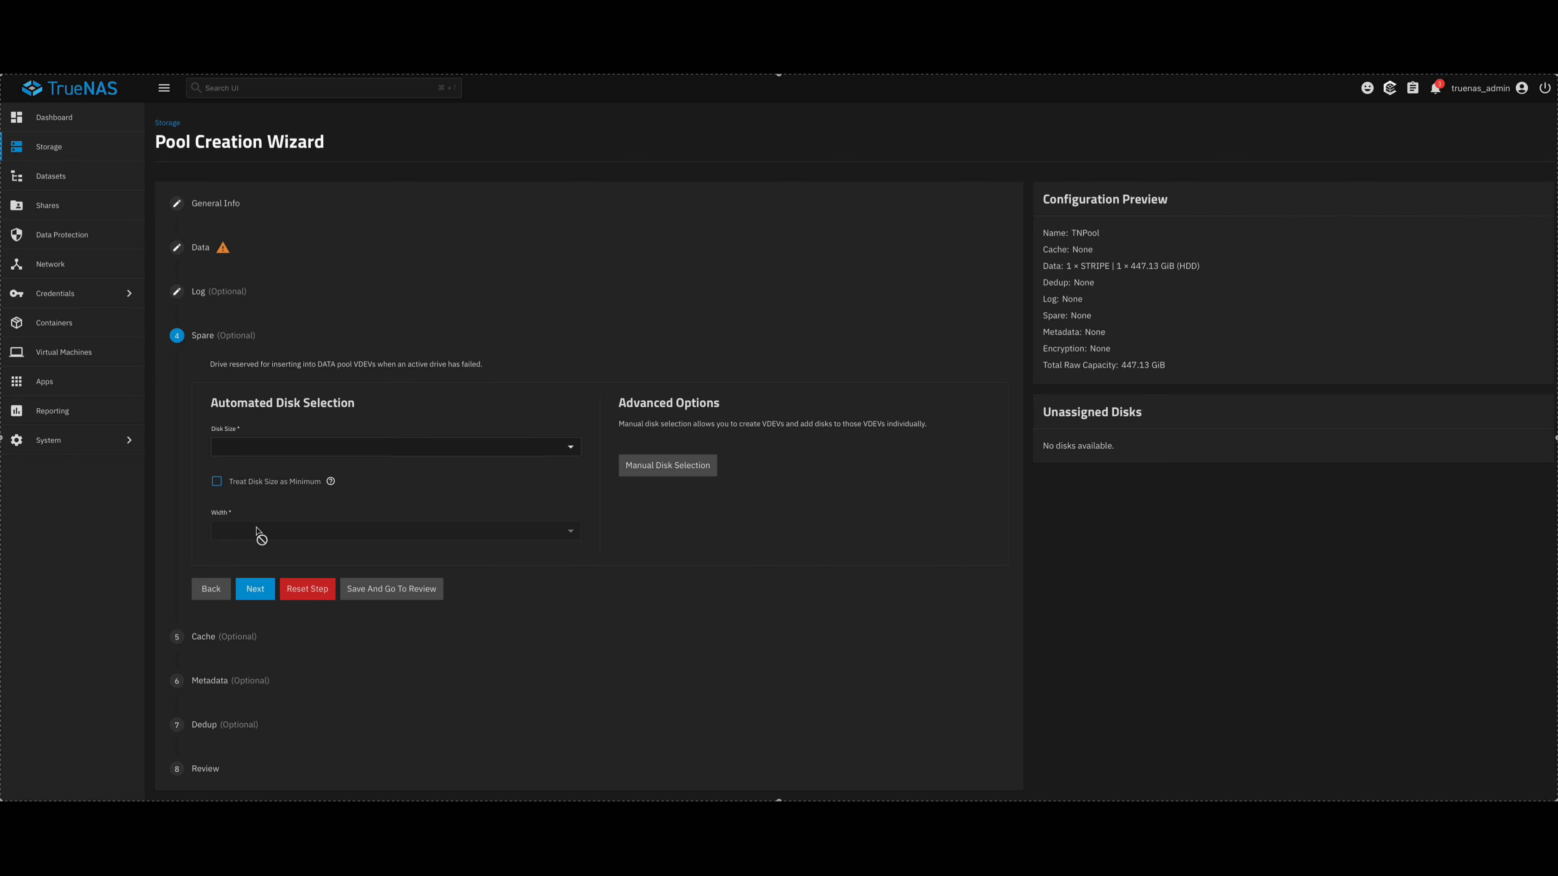
{"action": "left_click", "coordinate": [264, 598]}
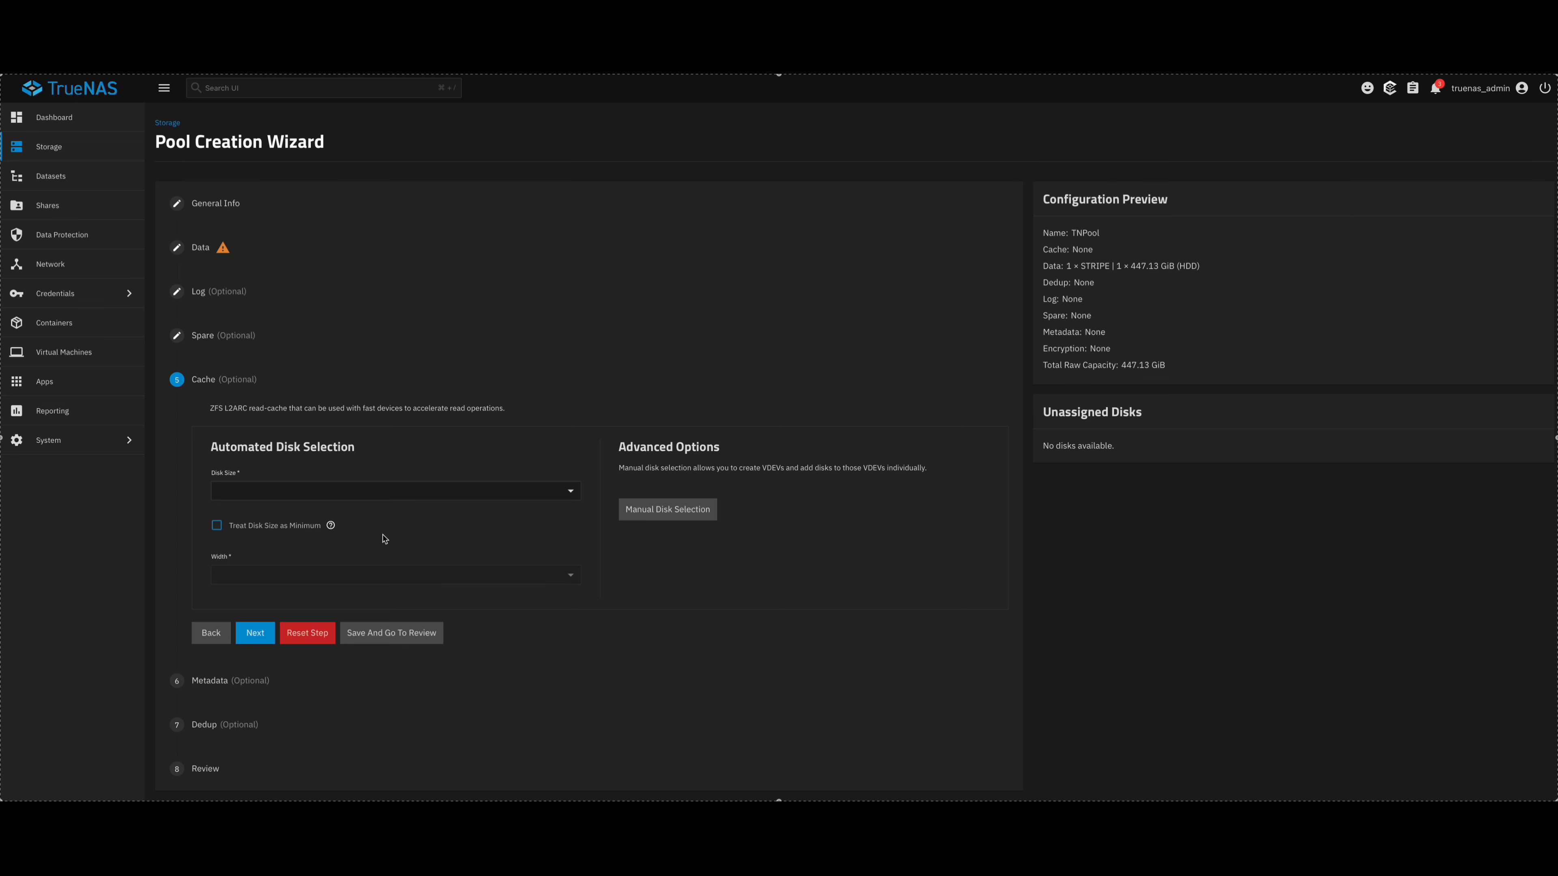
{"action": "left_click", "coordinate": [255, 632]}
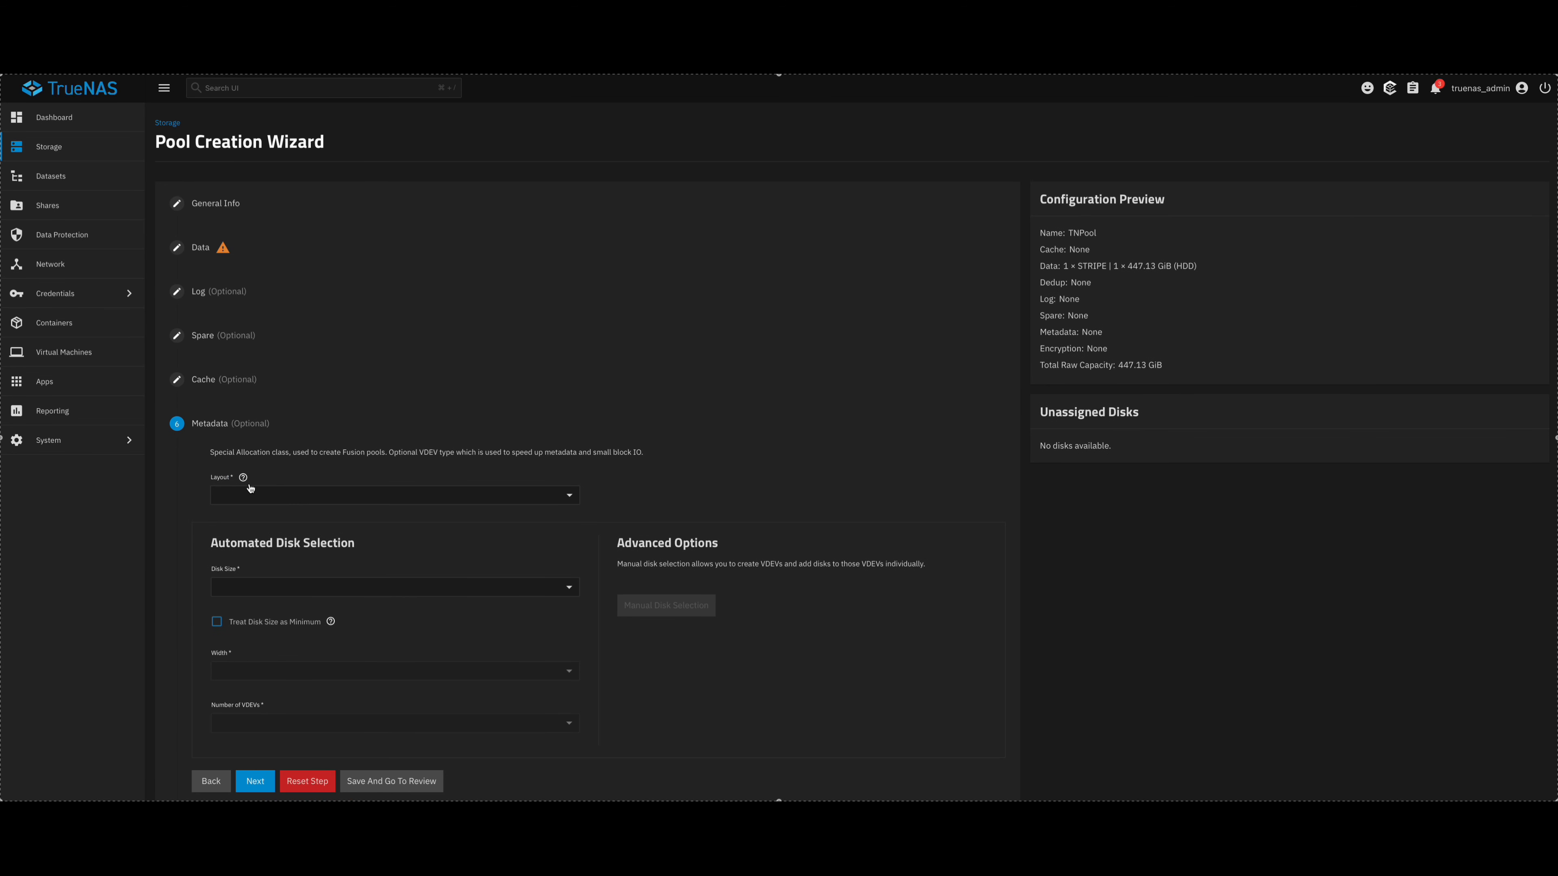
{"action": "scroll", "coordinate": [415, 502], "scroll_direction": "down", "scroll_amount": 1}
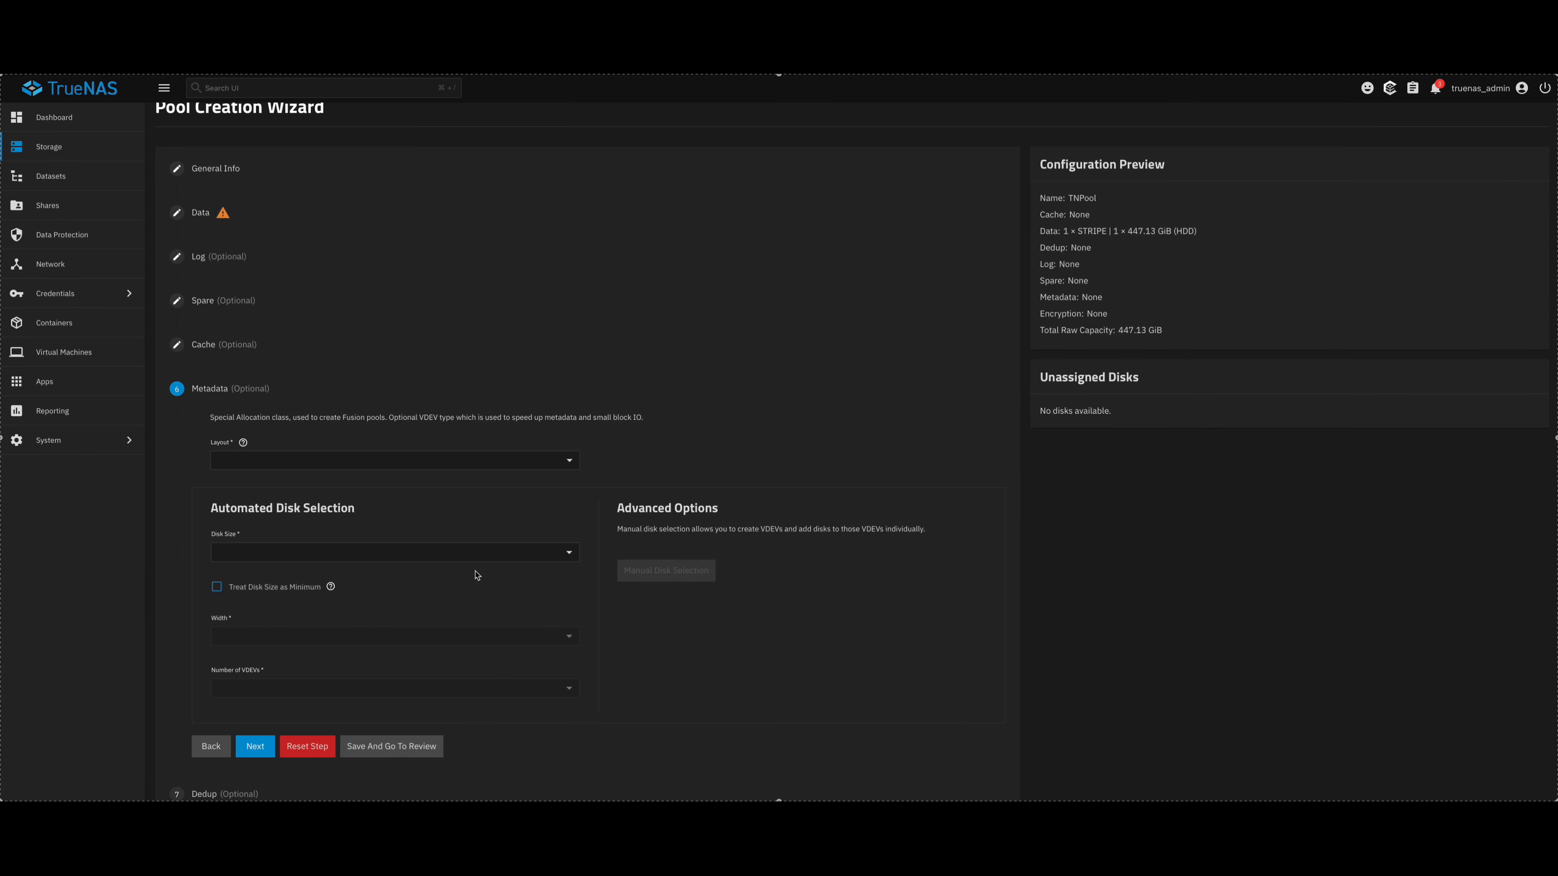
{"action": "left_click", "coordinate": [255, 753]}
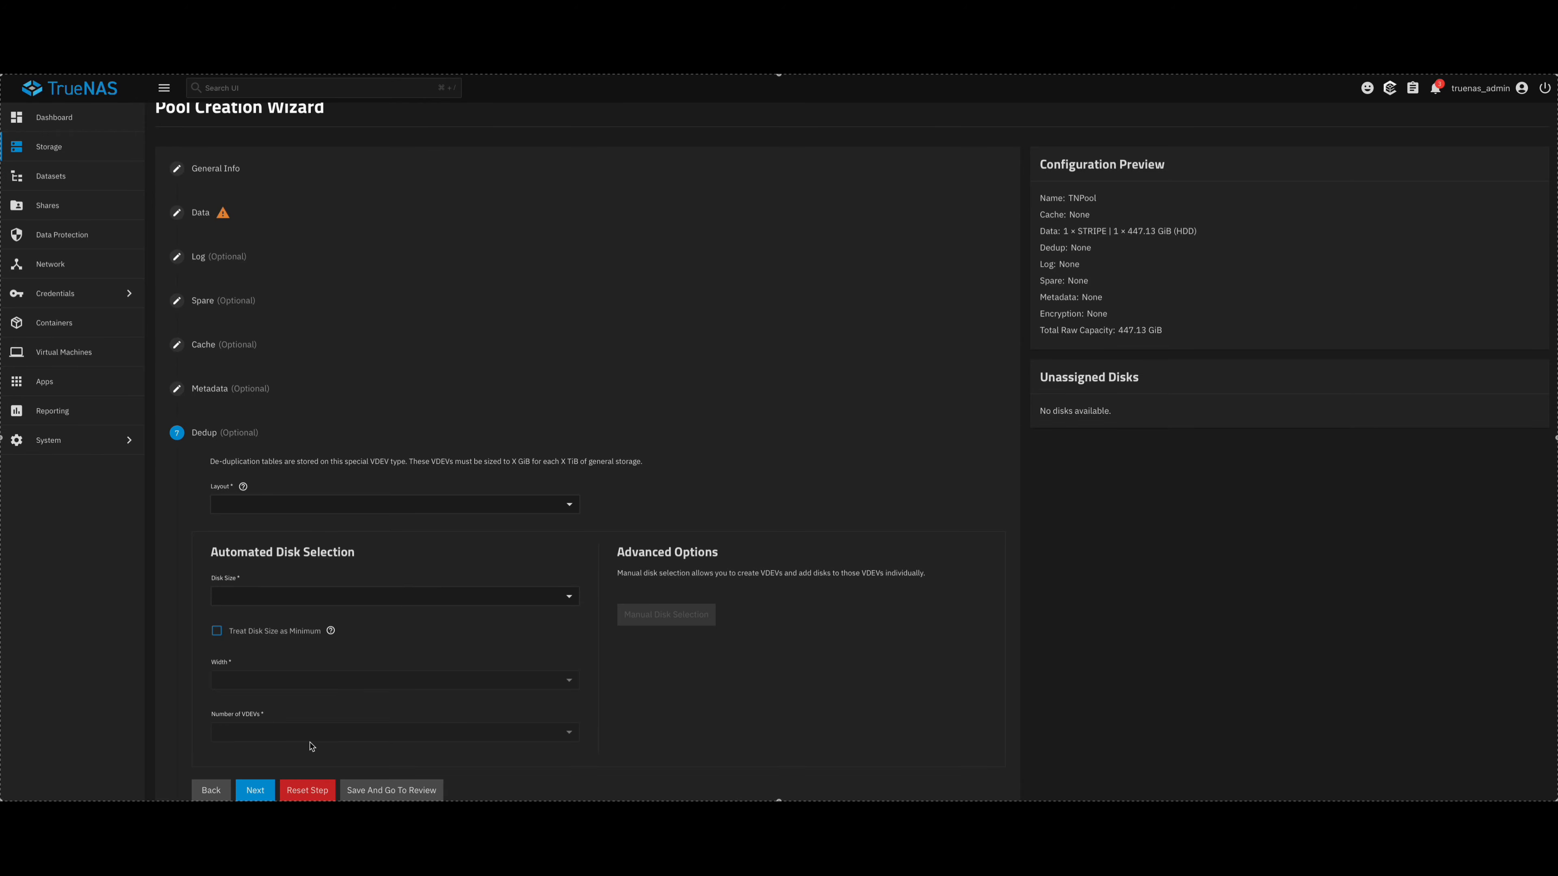
{"action": "left_click", "coordinate": [267, 793]}
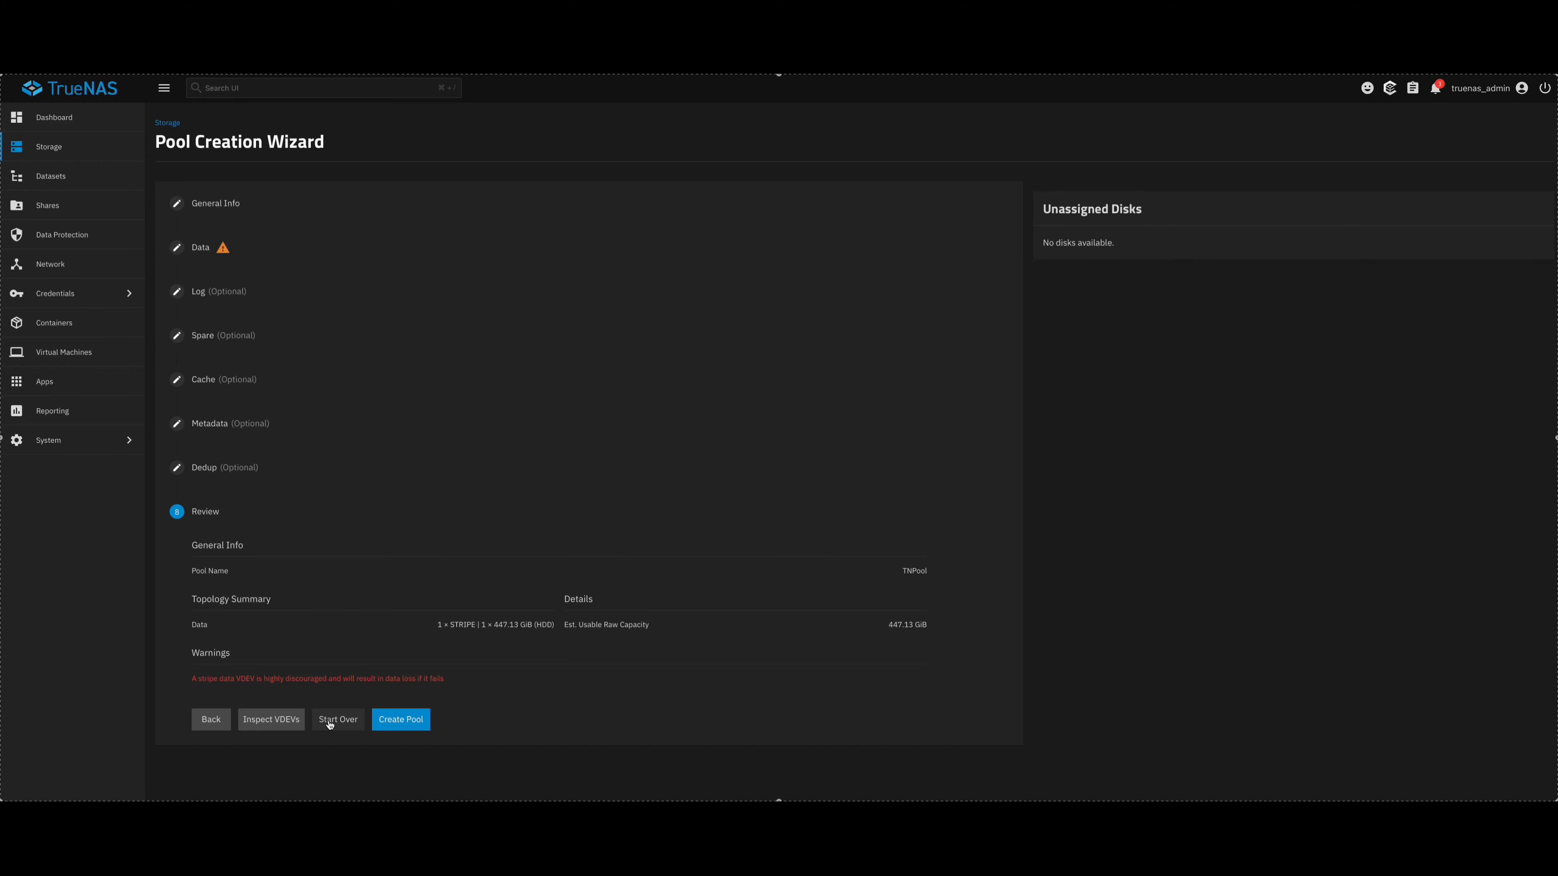
Create the TNPool pool, confirming that the contents of the added disks are erased
{"action": "left_click", "coordinate": [398, 726]}
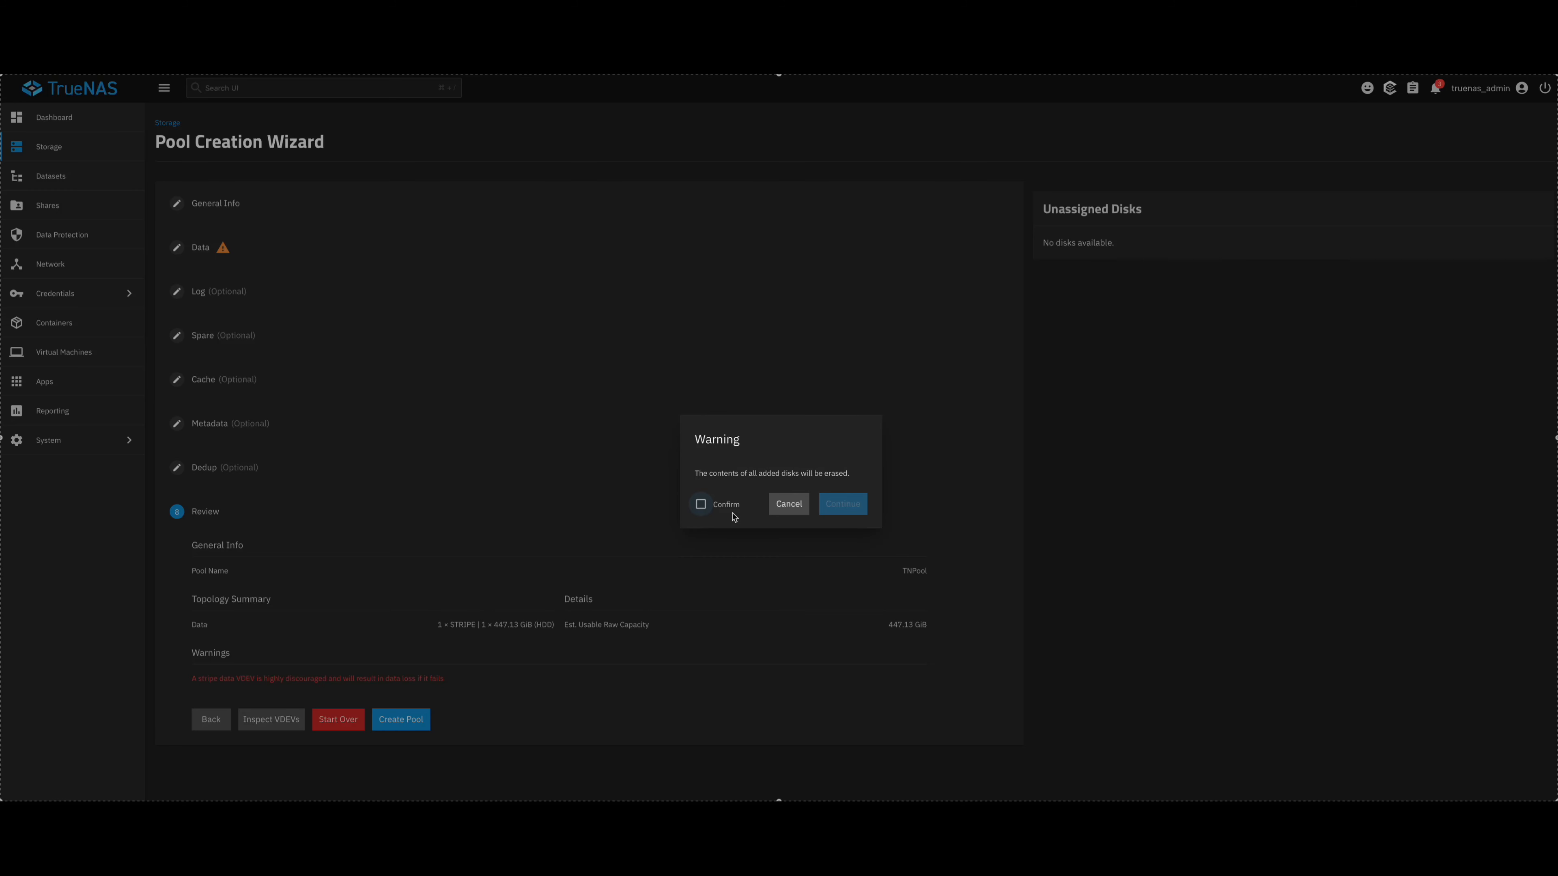
{"action": "left_click", "coordinate": [719, 512]}
{"action": "left_click", "coordinate": [847, 511]}
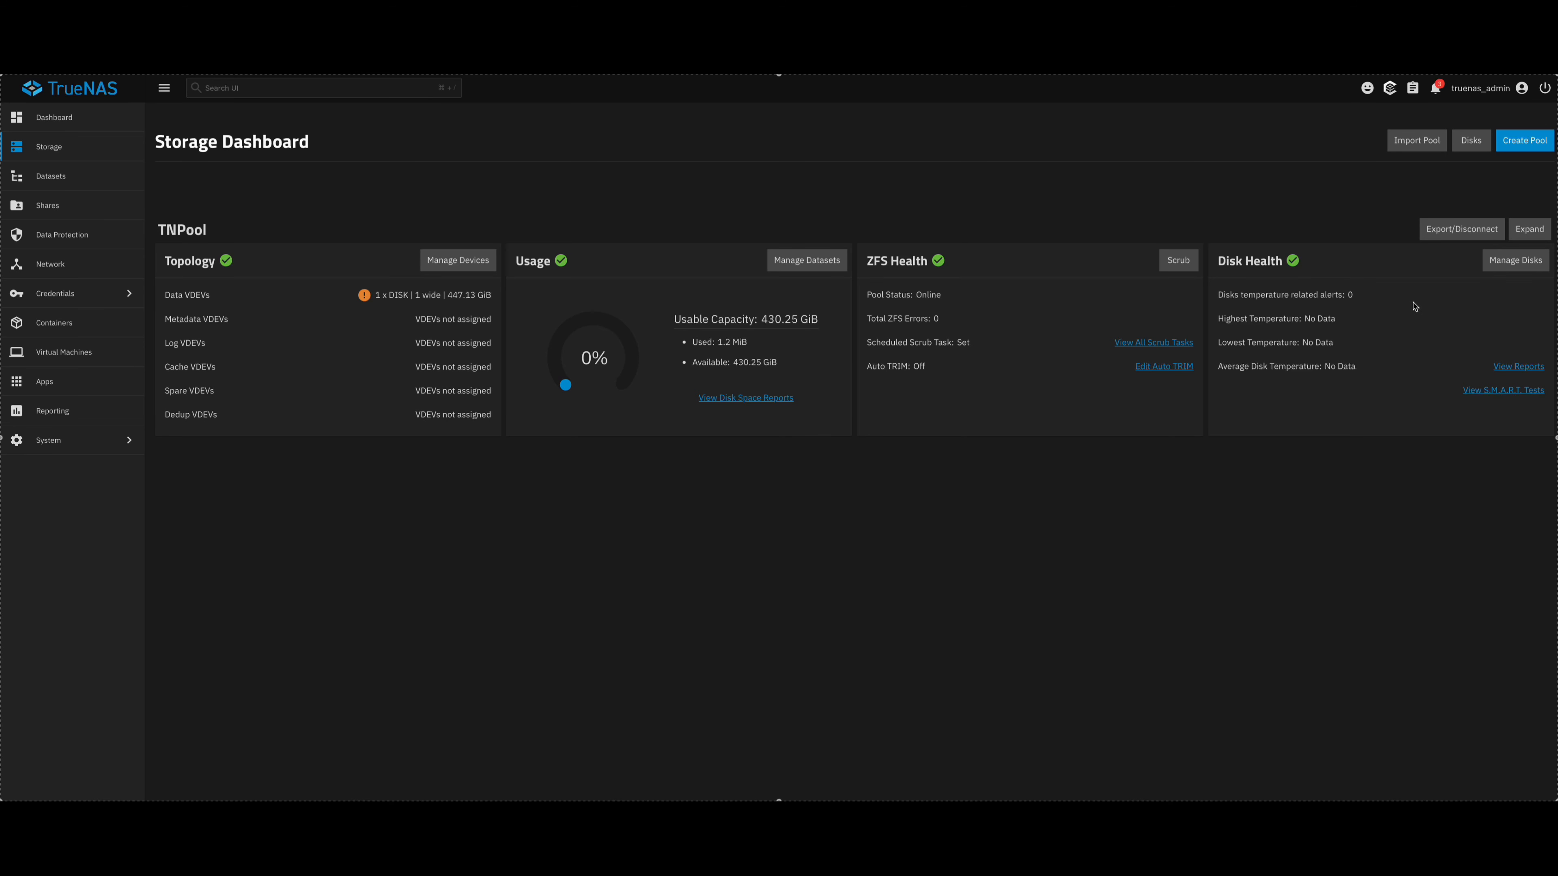
Run a manual SHORT S.M.A.R.T. test on TNPool's disk sdb and let it continue in the background
{"action": "left_click", "coordinate": [1509, 272]}
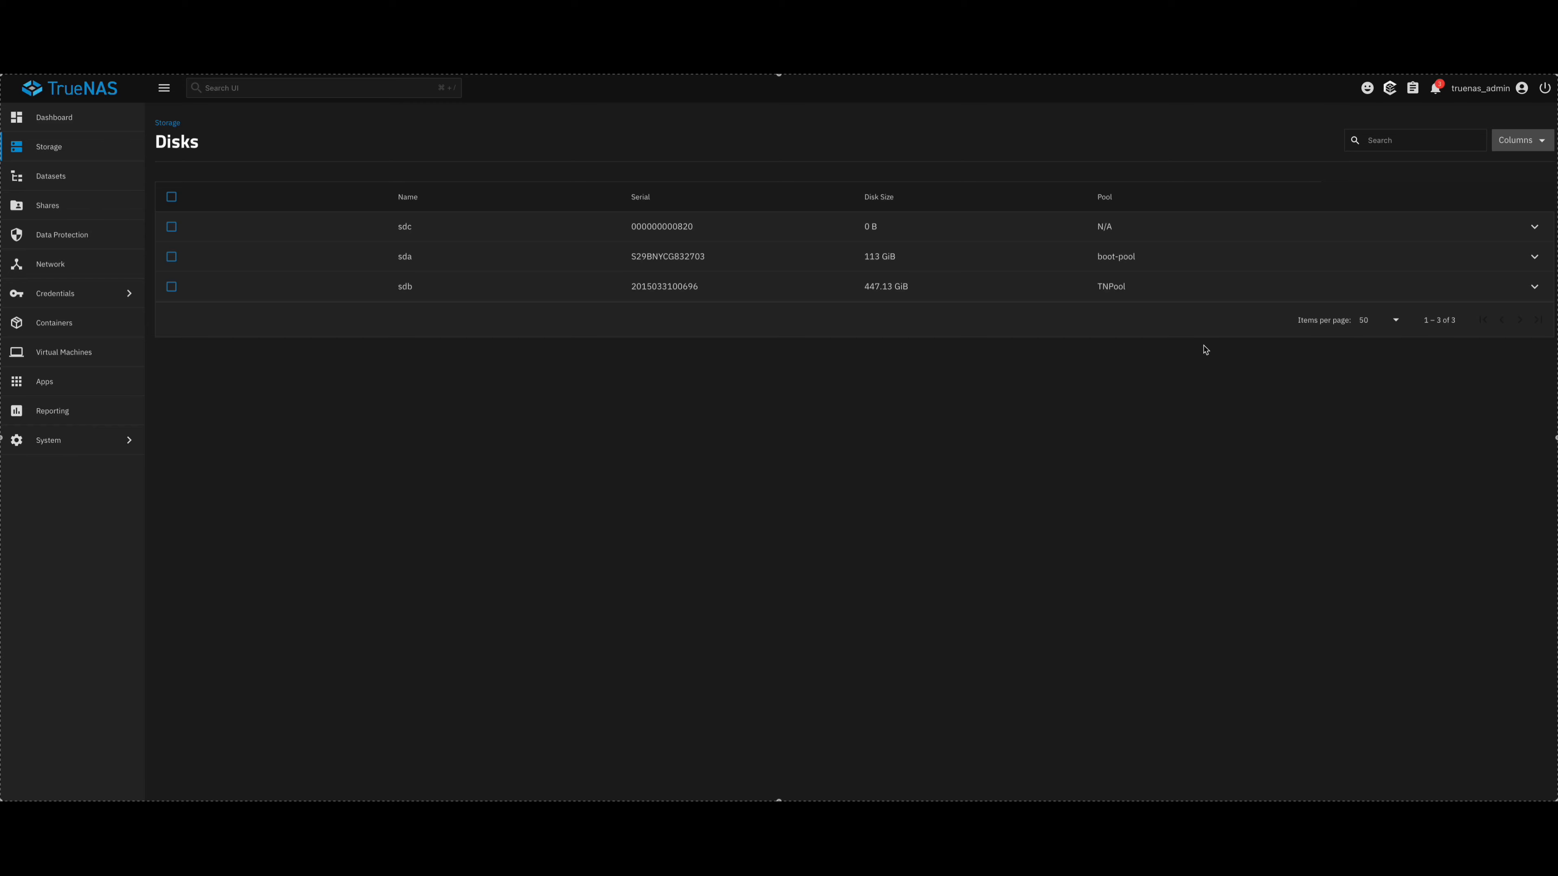
{"action": "left_click", "coordinate": [171, 287]}
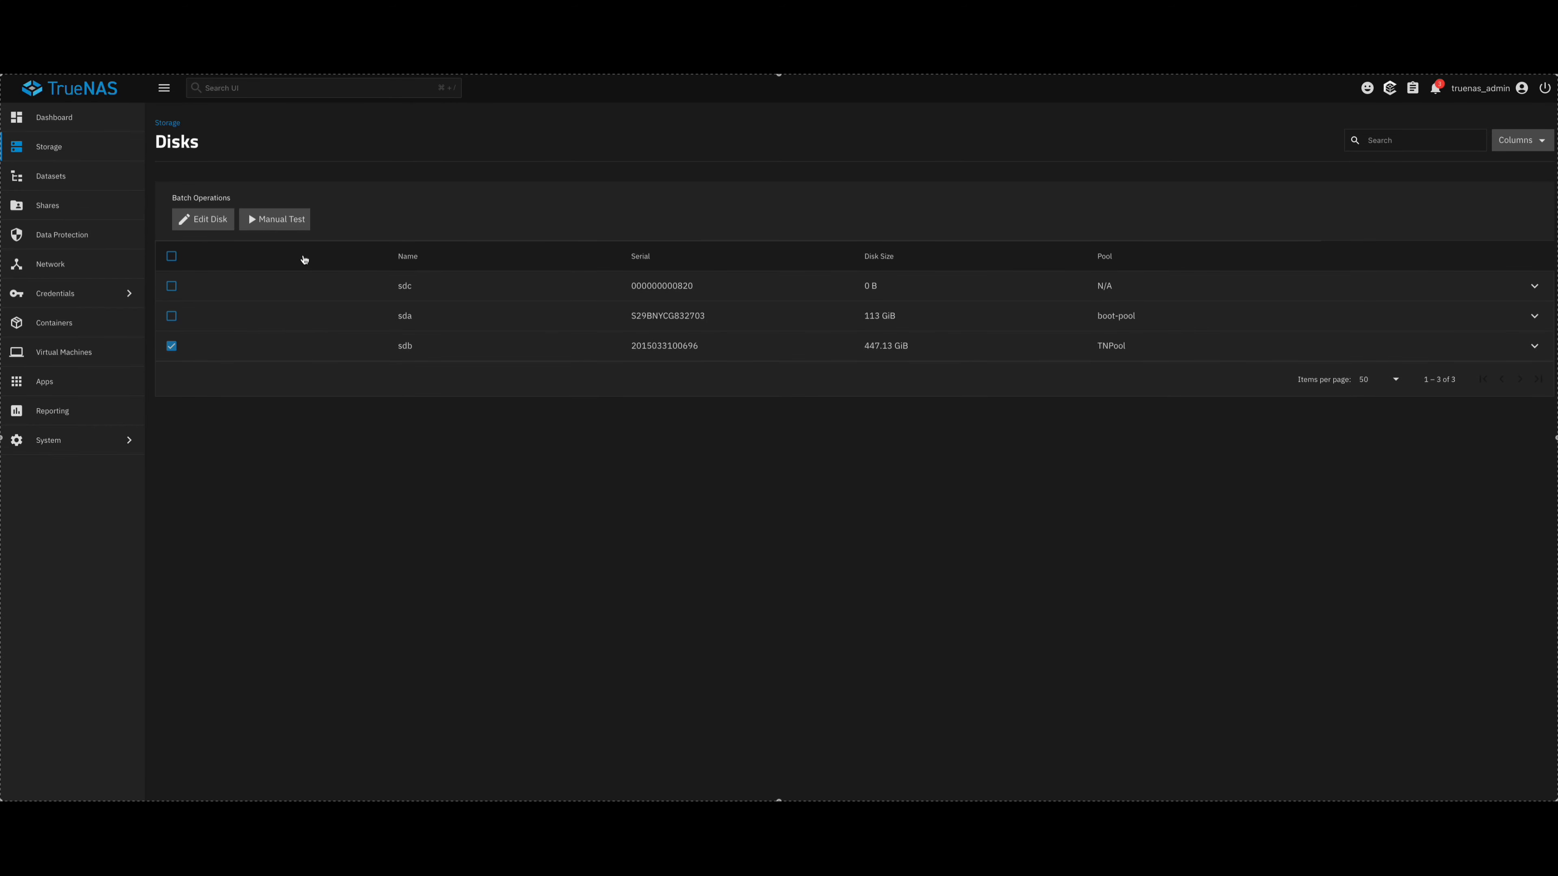
{"action": "left_click", "coordinate": [279, 221]}
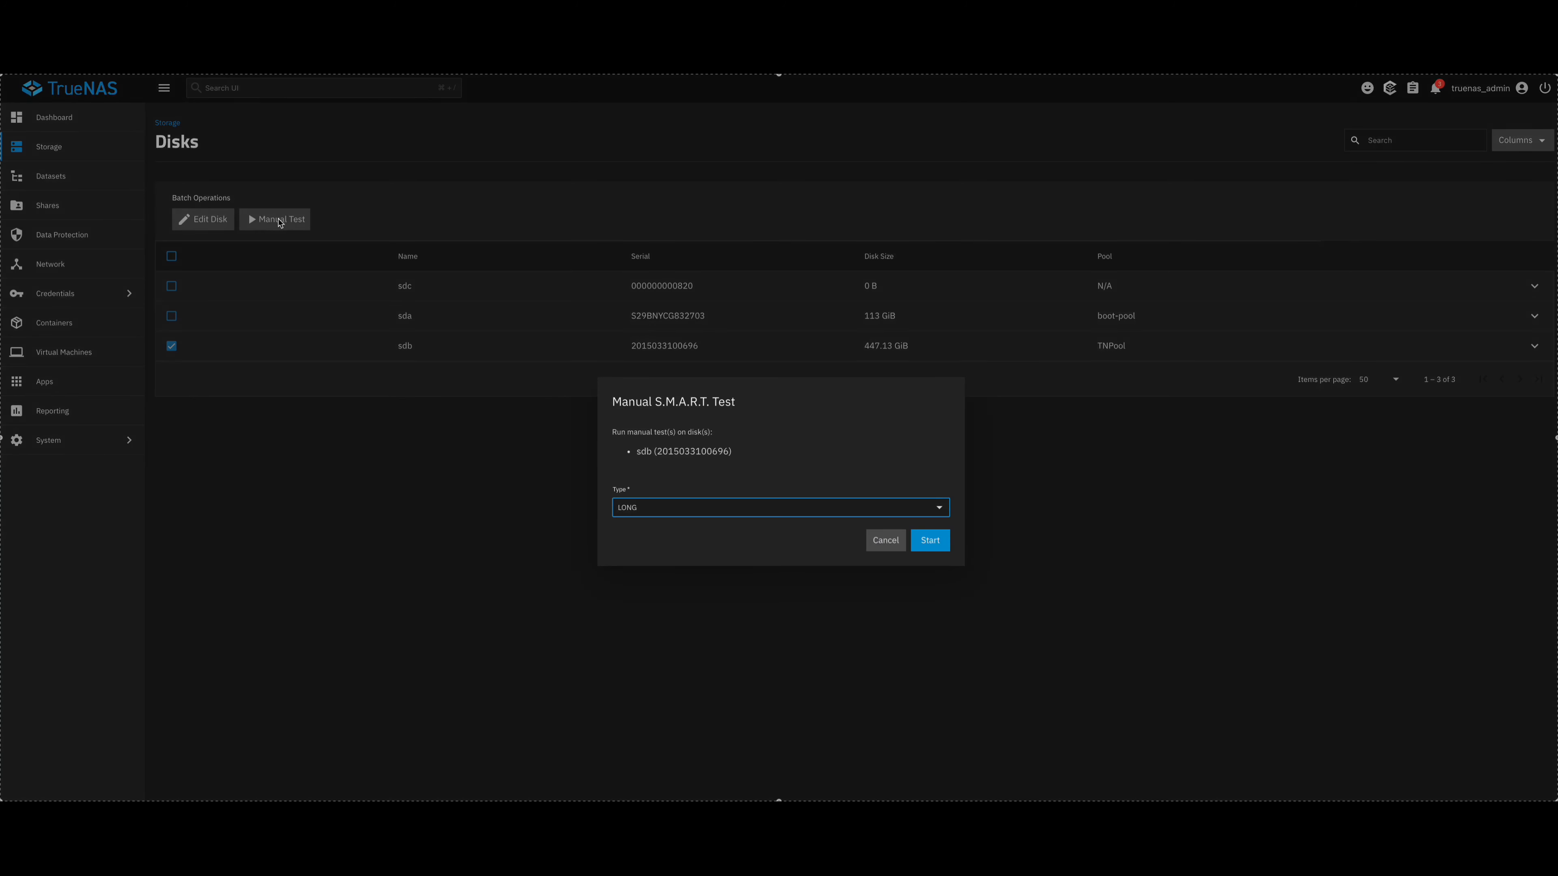
{"action": "left_click", "coordinate": [682, 513]}
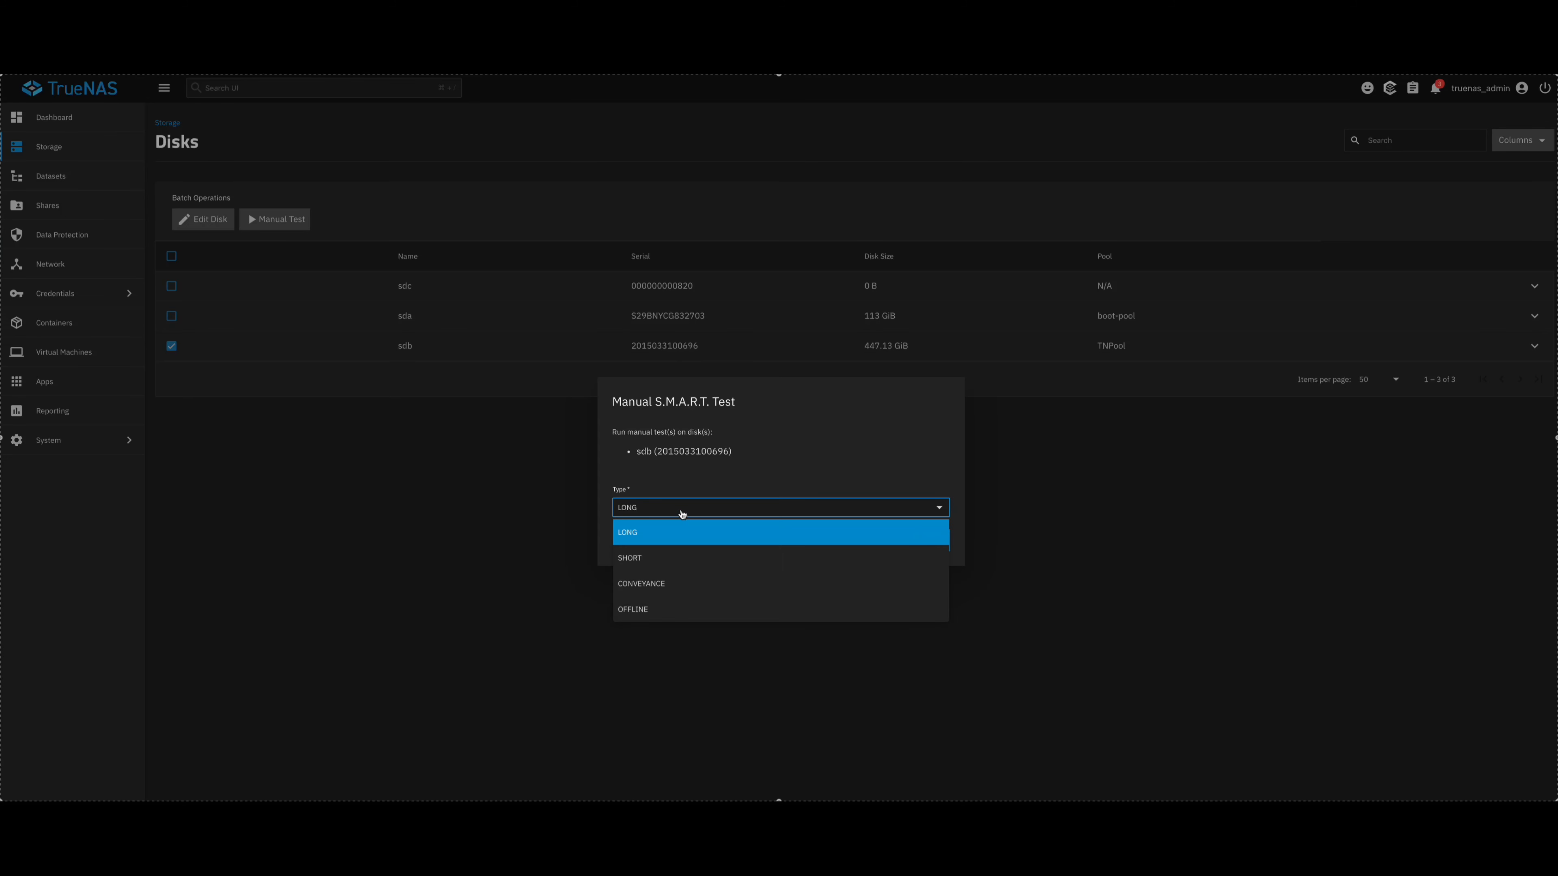
{"action": "left_click", "coordinate": [677, 561]}
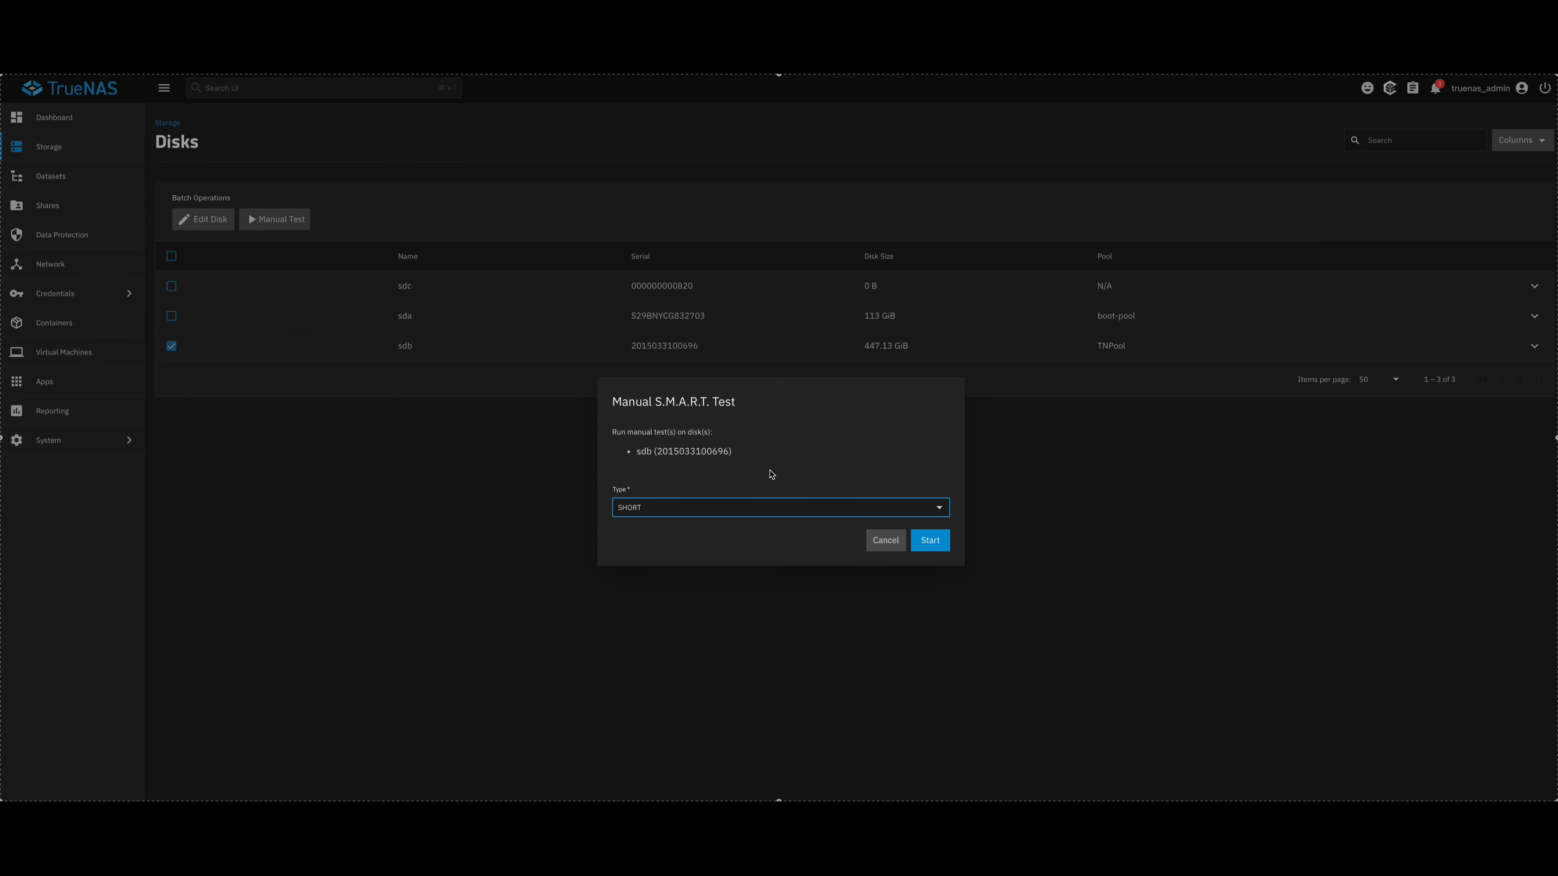
{"action": "left_click", "coordinate": [921, 539]}
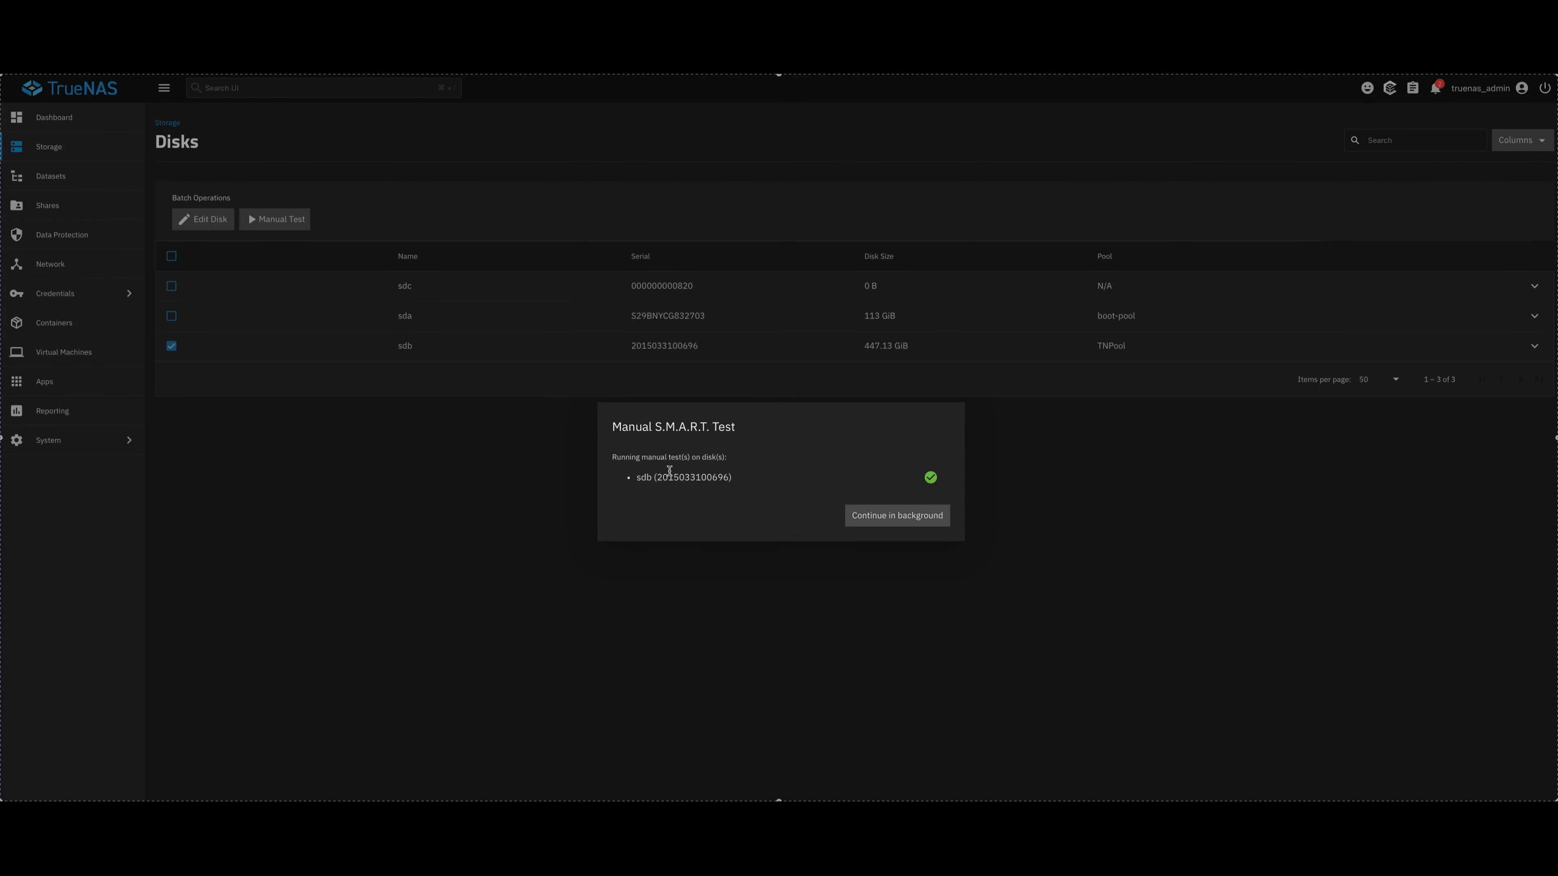
{"action": "left_click", "coordinate": [904, 519]}
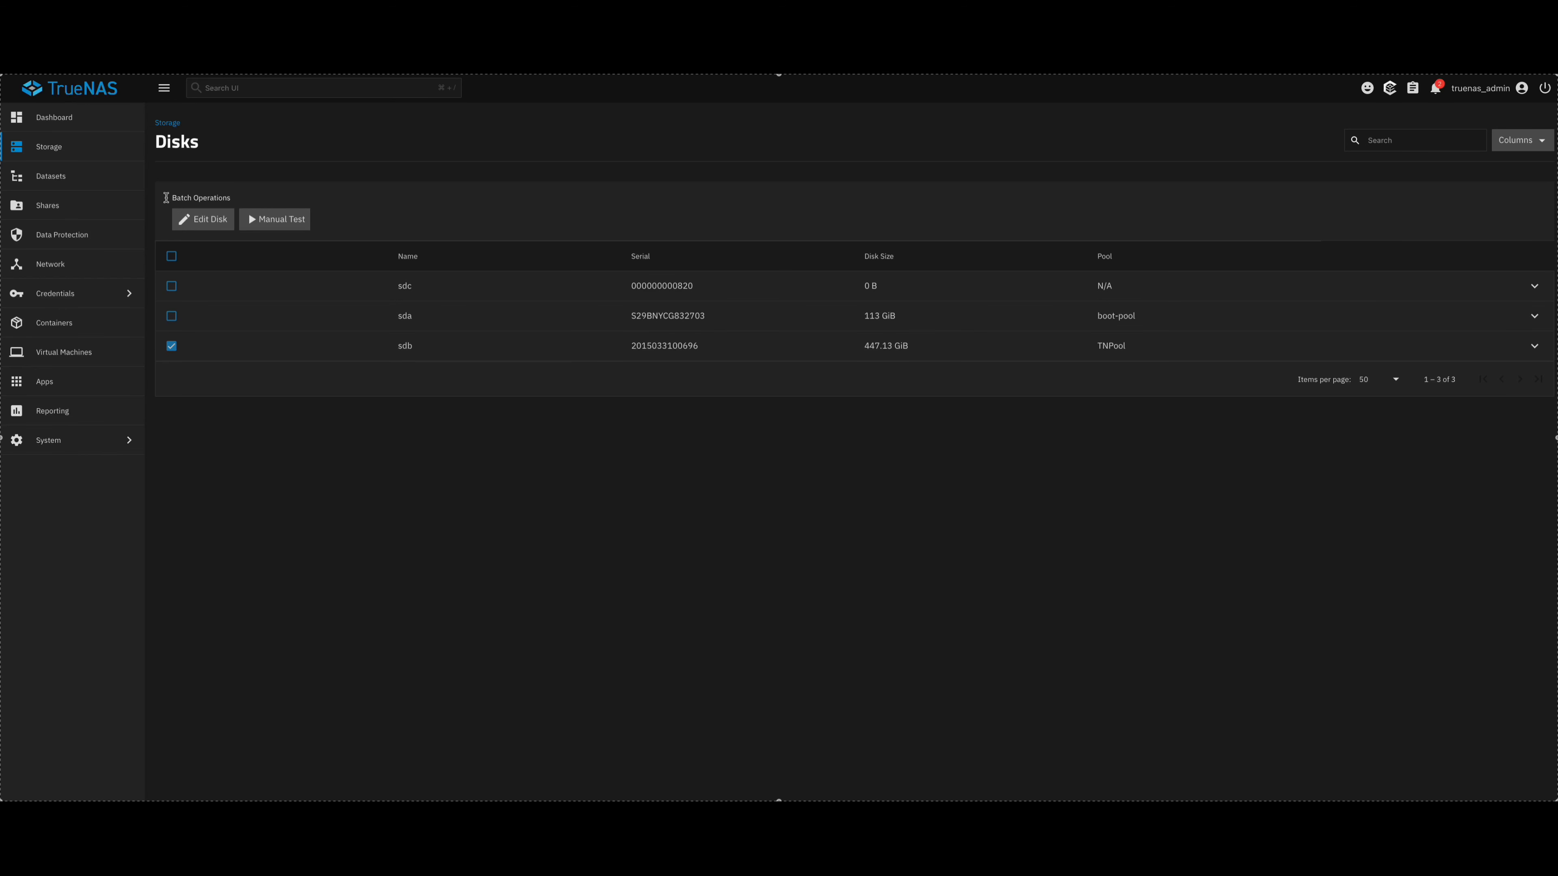
View TNPool's disk space reports from the storage overview, and go to the datasets
{"action": "left_click", "coordinate": [50, 151]}
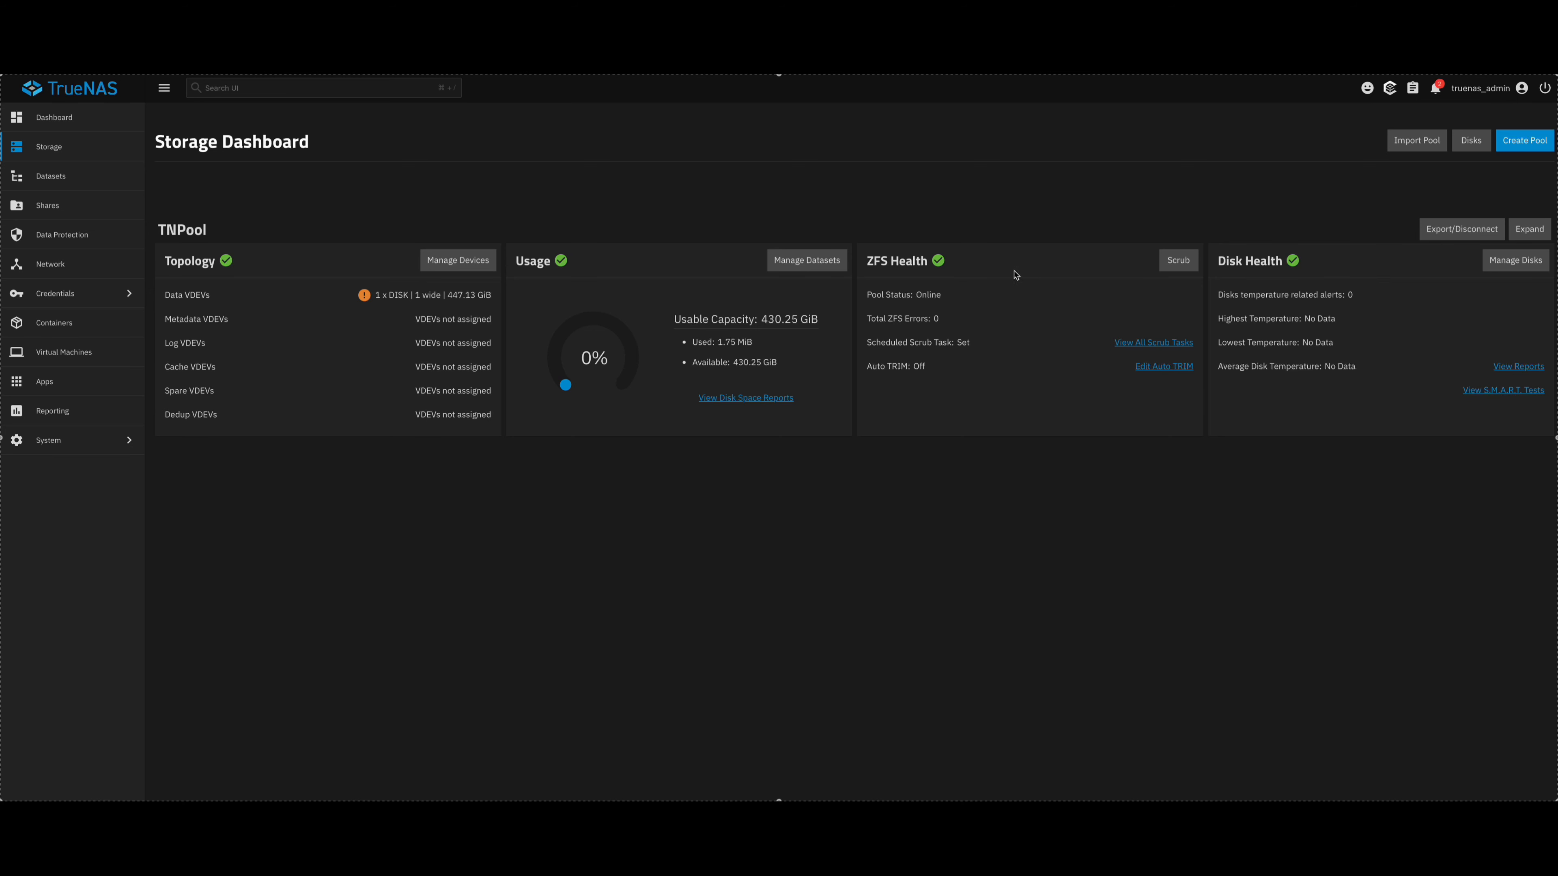
{"action": "left_click", "coordinate": [739, 399]}
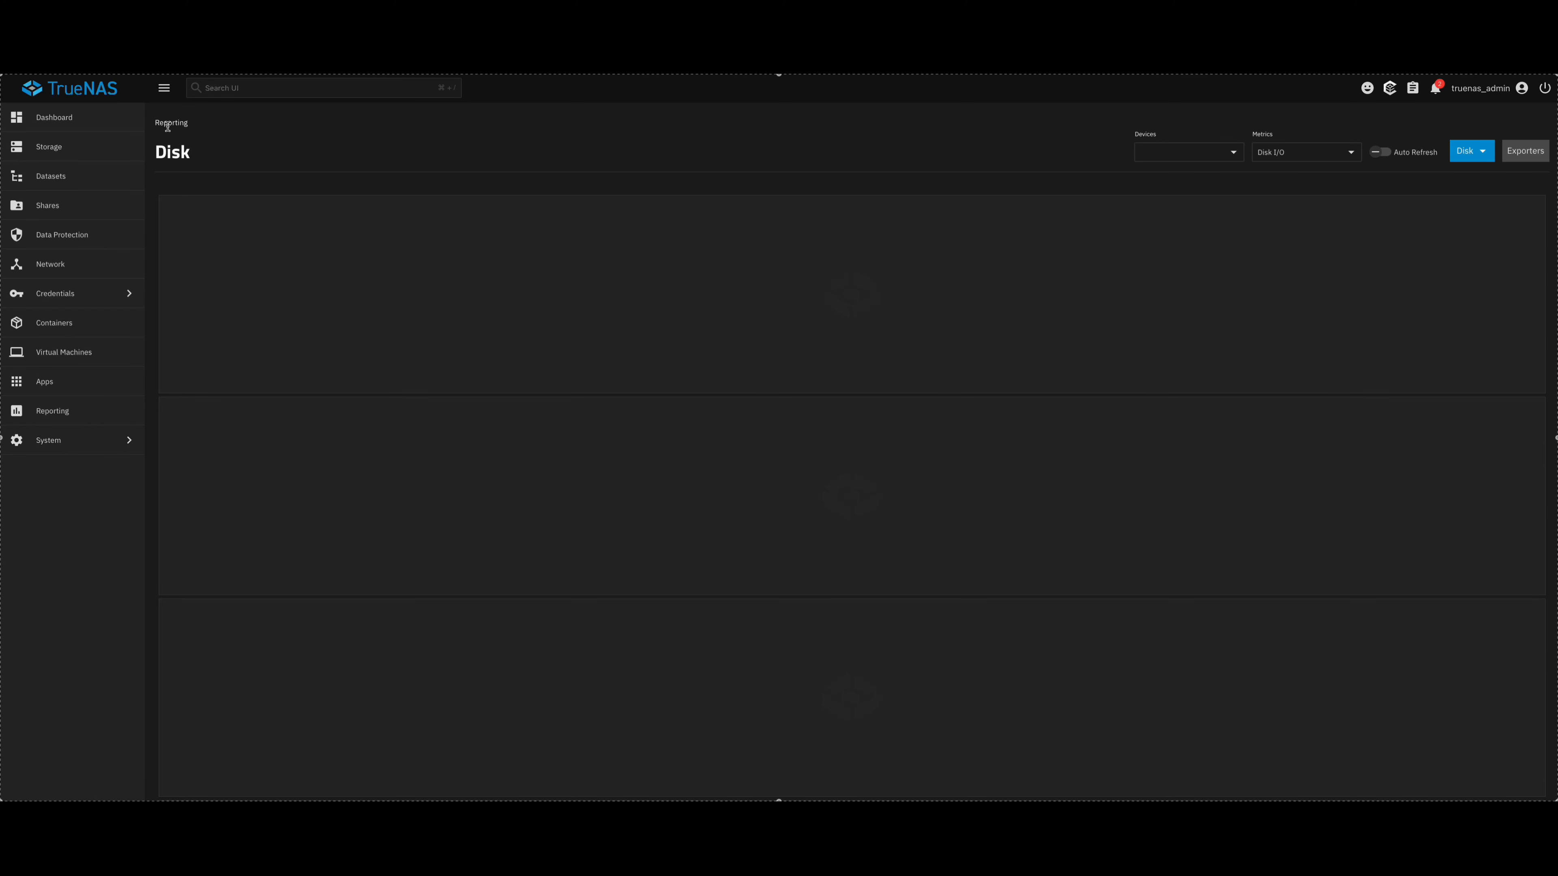
{"action": "left_click", "coordinate": [113, 97]}
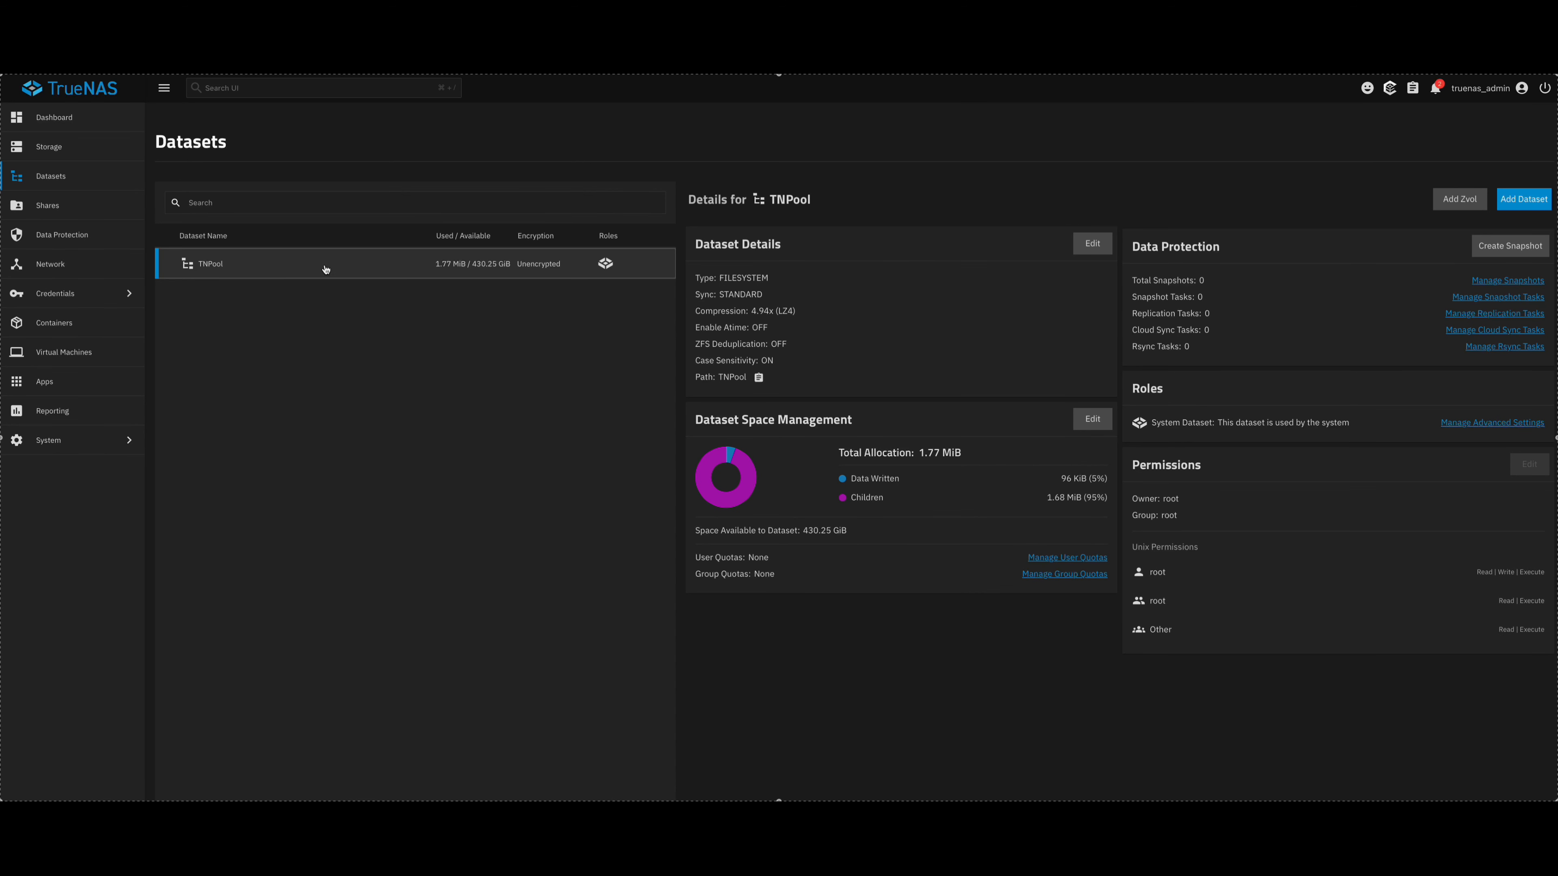
Start a new dataset under TNPool and name it Data
{"action": "left_click", "coordinate": [1526, 200]}
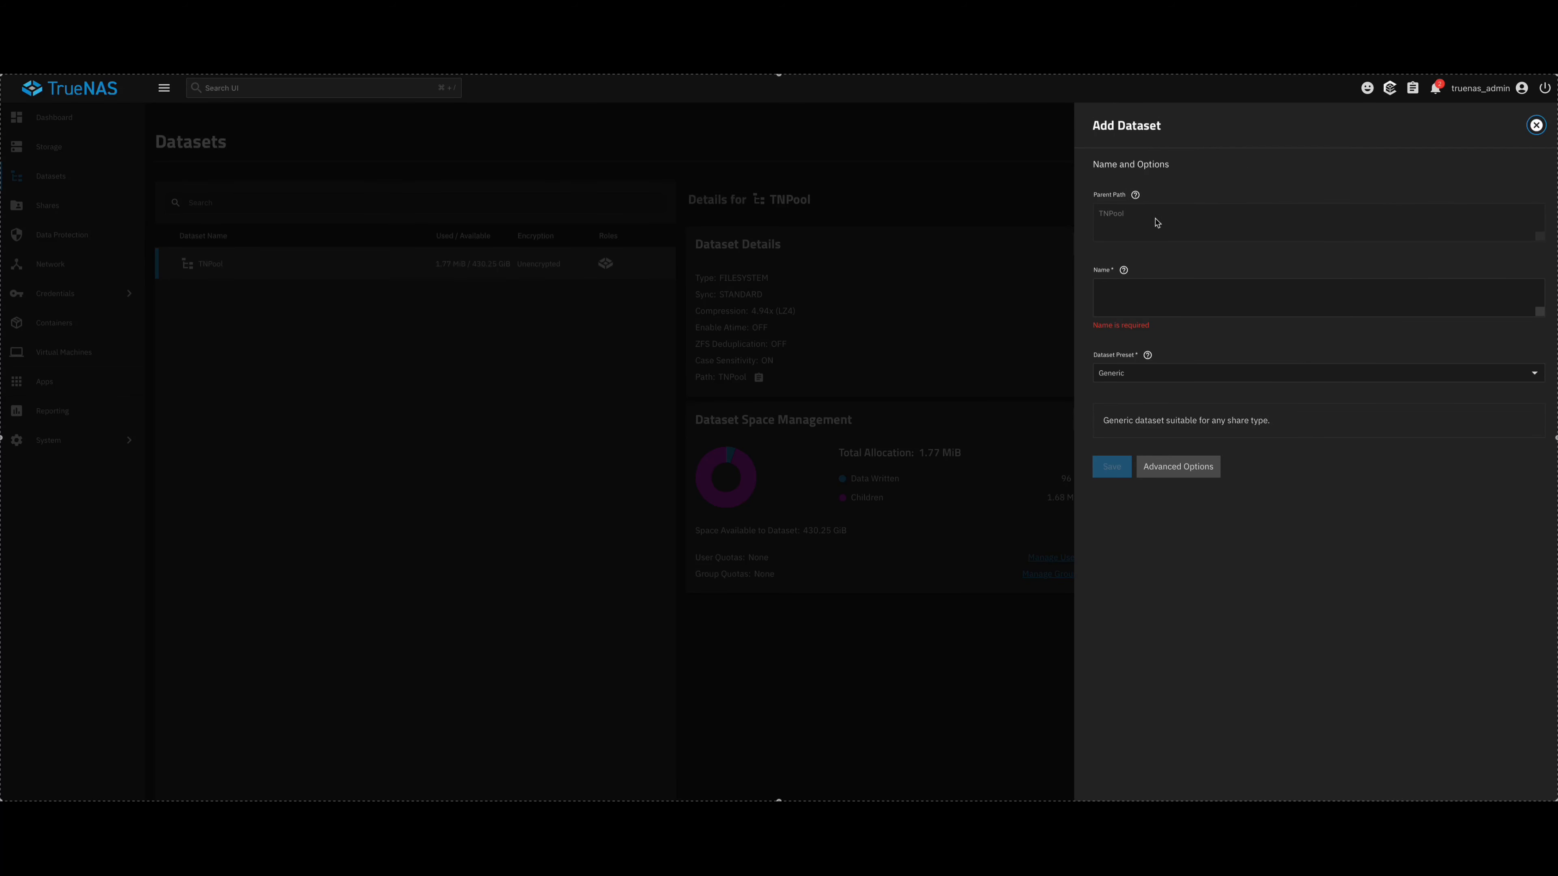
{"action": "left_click", "coordinate": [1121, 297]}
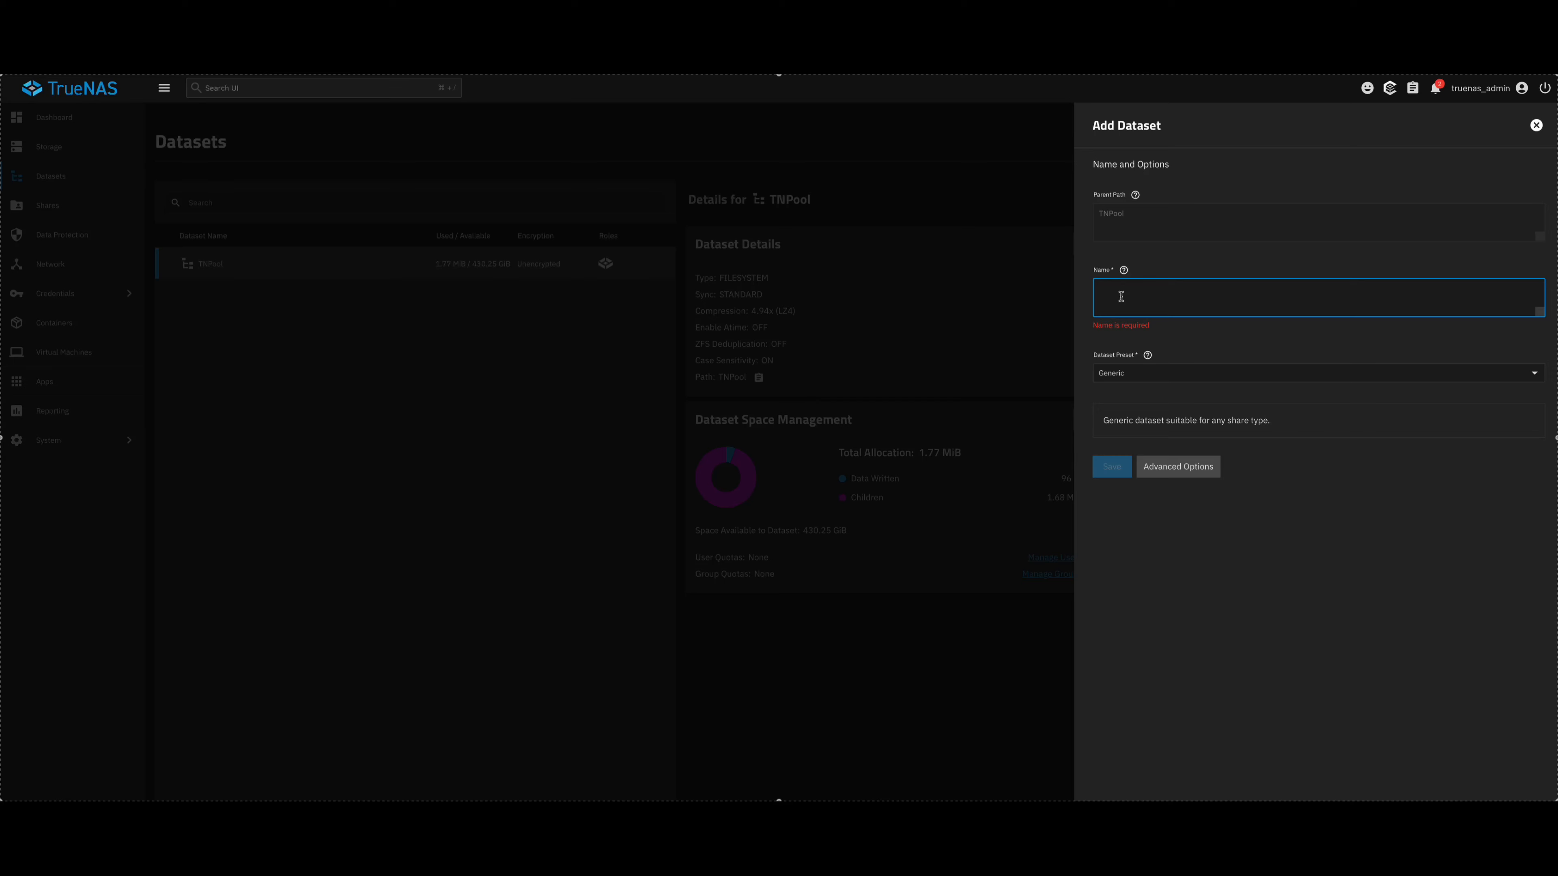
{"action": "type", "text": "Data"}
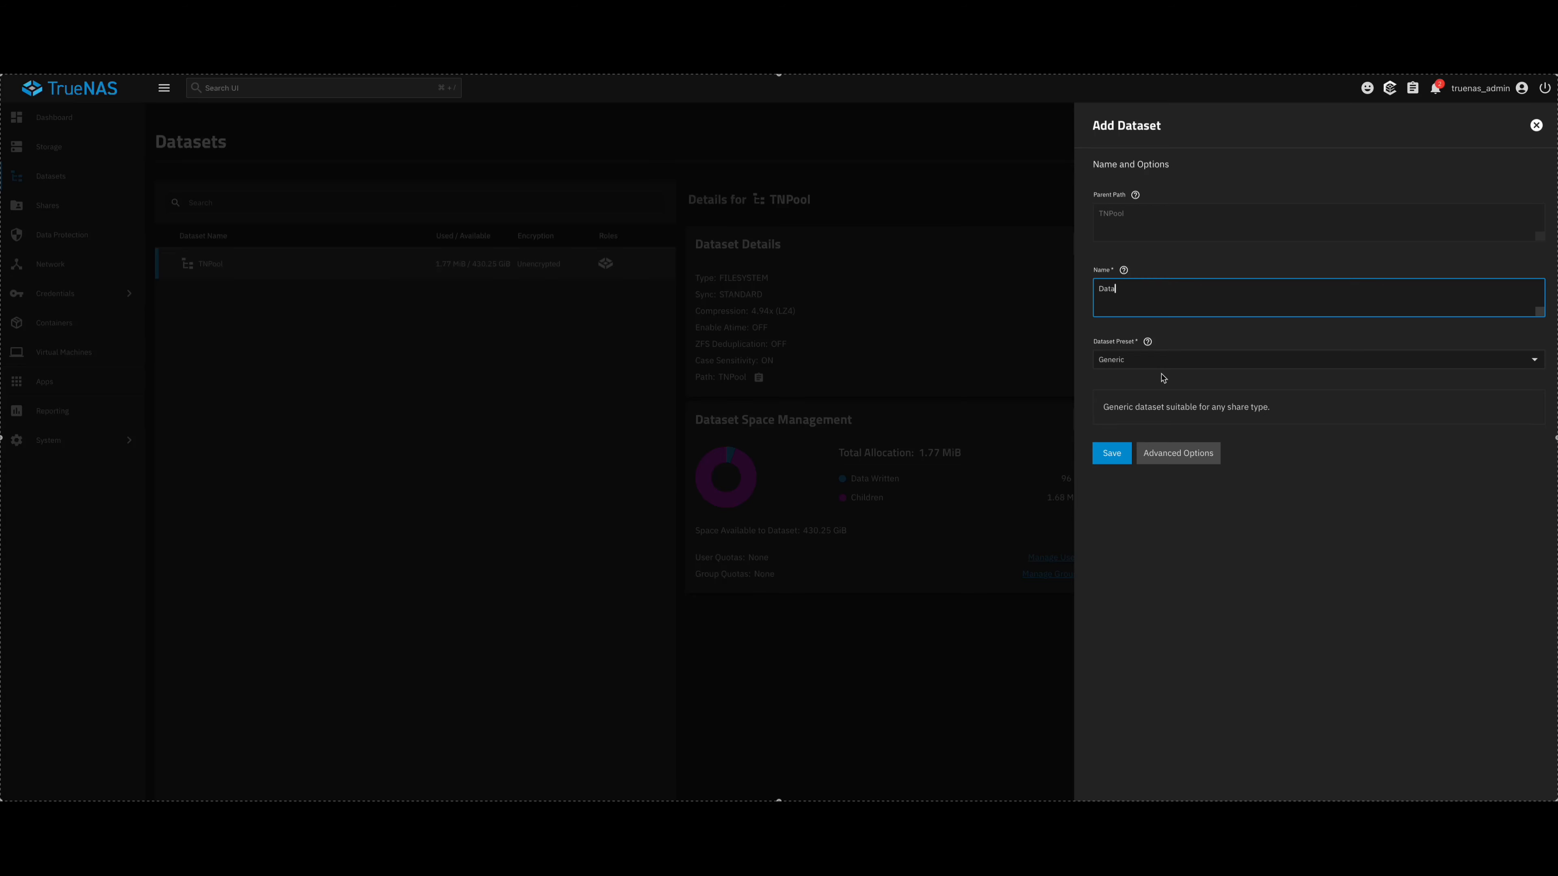
Preview the Multiprotocol preset for the dataset, and choose the SMB preset instead
{"action": "left_click", "coordinate": [1149, 363]}
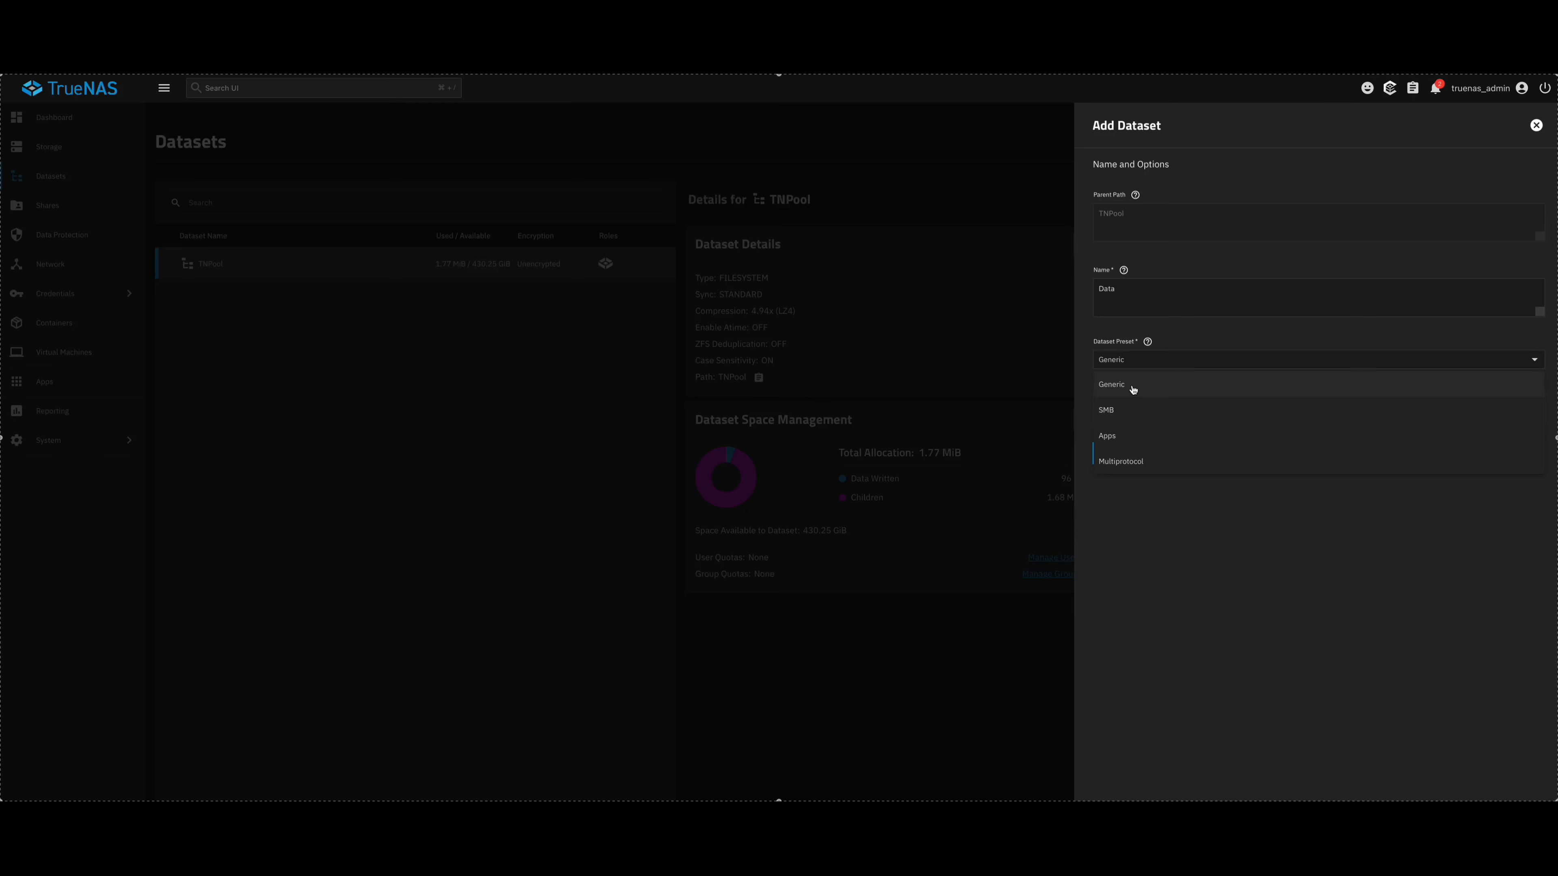
{"action": "left_click", "coordinate": [1137, 466]}
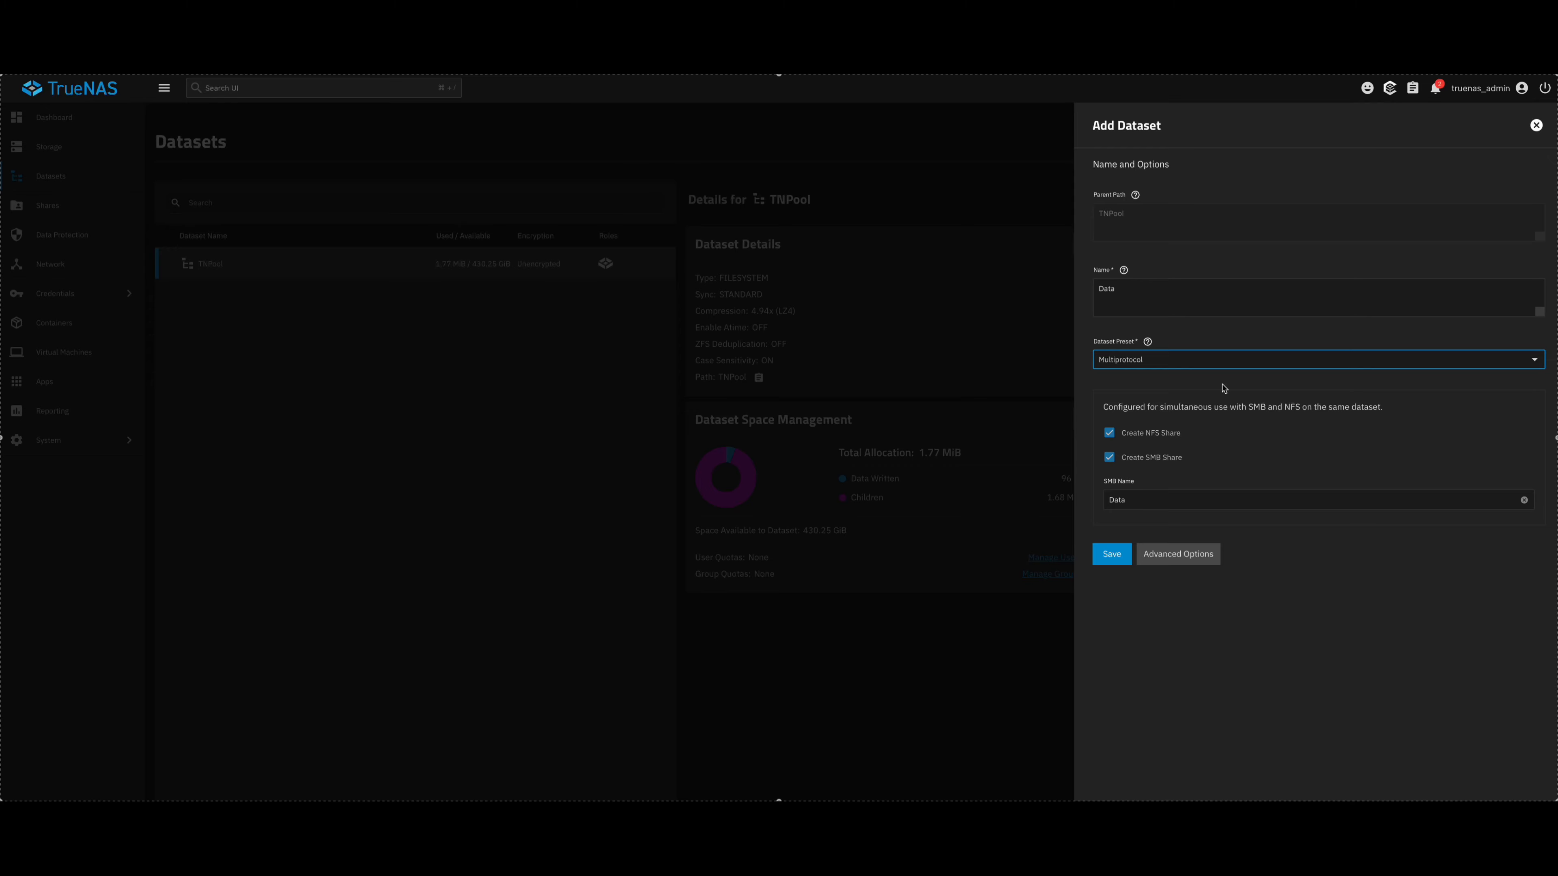
{"action": "left_click", "coordinate": [1168, 359]}
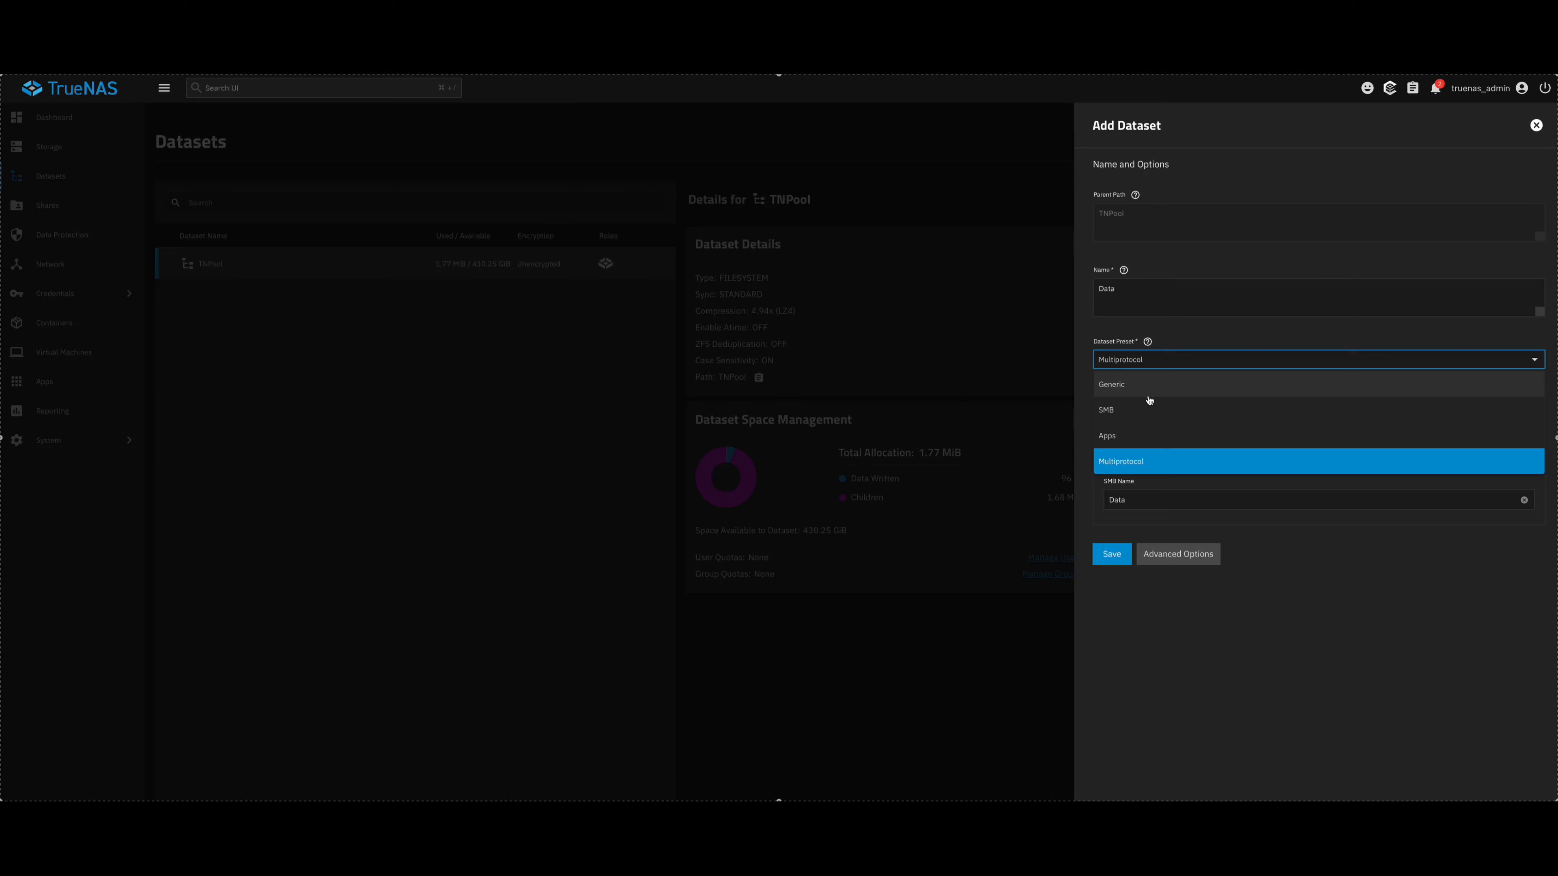
{"action": "left_click", "coordinate": [1146, 368]}
{"action": "left_click", "coordinate": [1147, 359]}
{"action": "left_click", "coordinate": [1123, 408]}
Change both the dataset name and its SMB share name to TNData
{"action": "left_click", "coordinate": [1099, 288]}
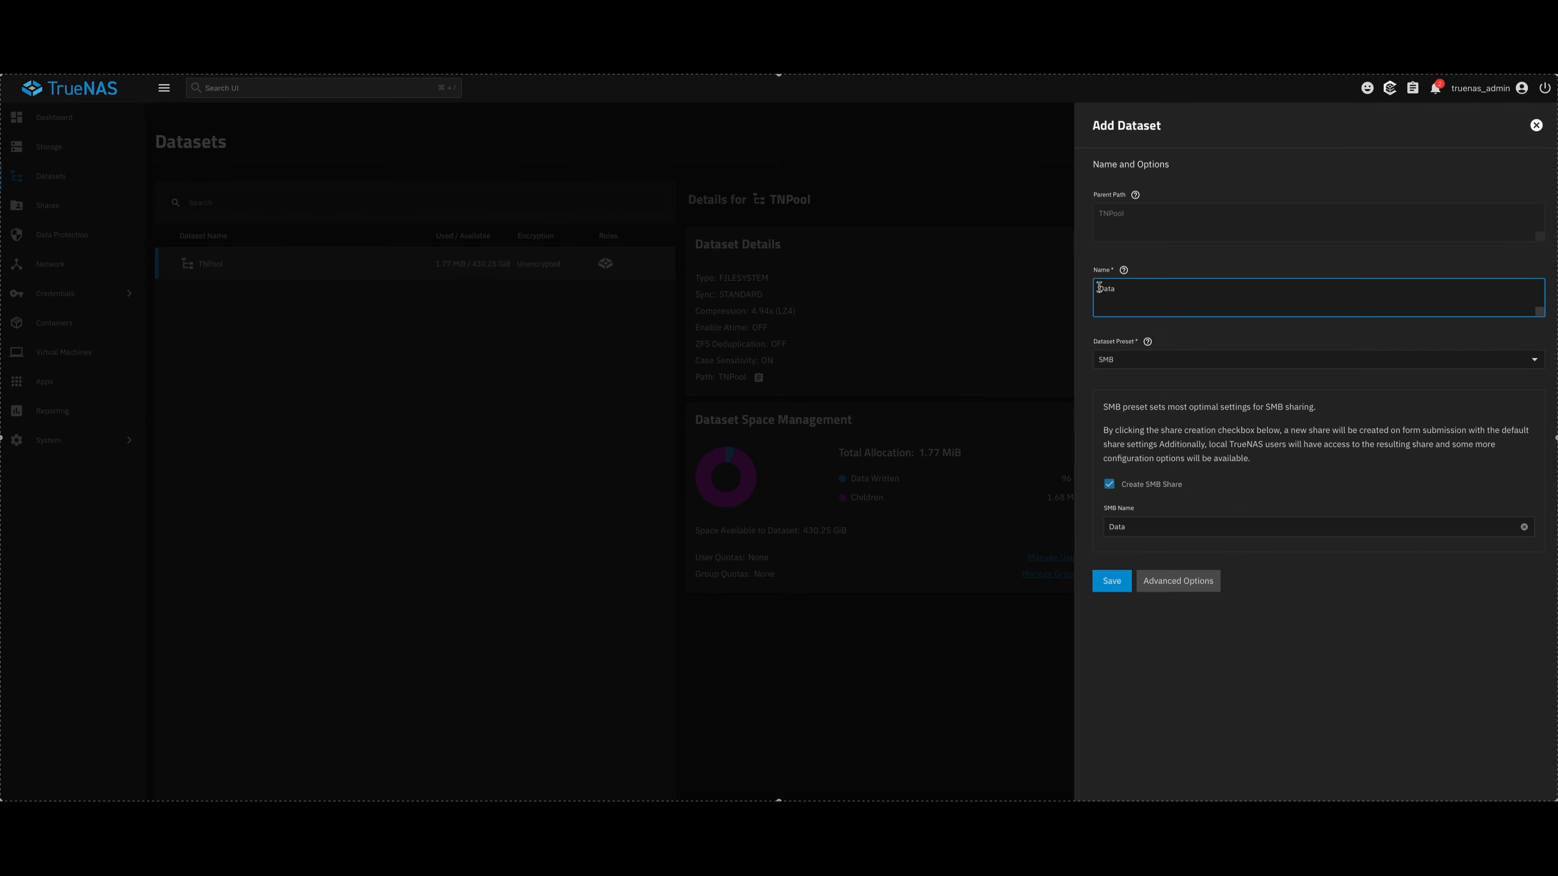
{"action": "type", "text": "TN"}
{"action": "left_click", "coordinate": [1110, 527]}
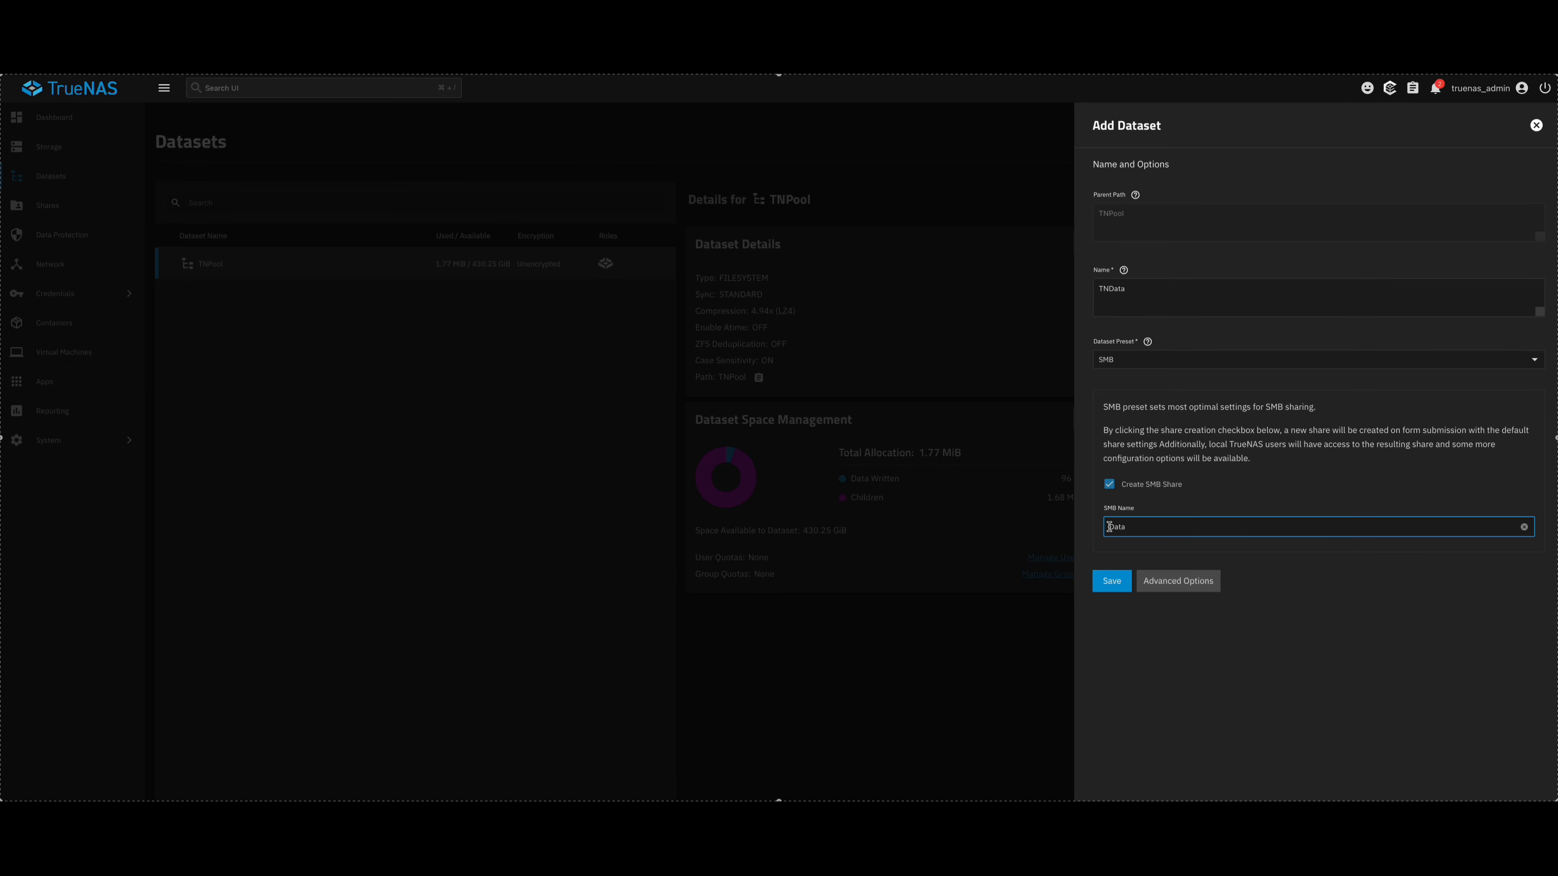
{"action": "type", "text": "TN"}
Save the TNData dataset and start the SMB service with automatic start enabled
{"action": "left_click", "coordinate": [1110, 582]}
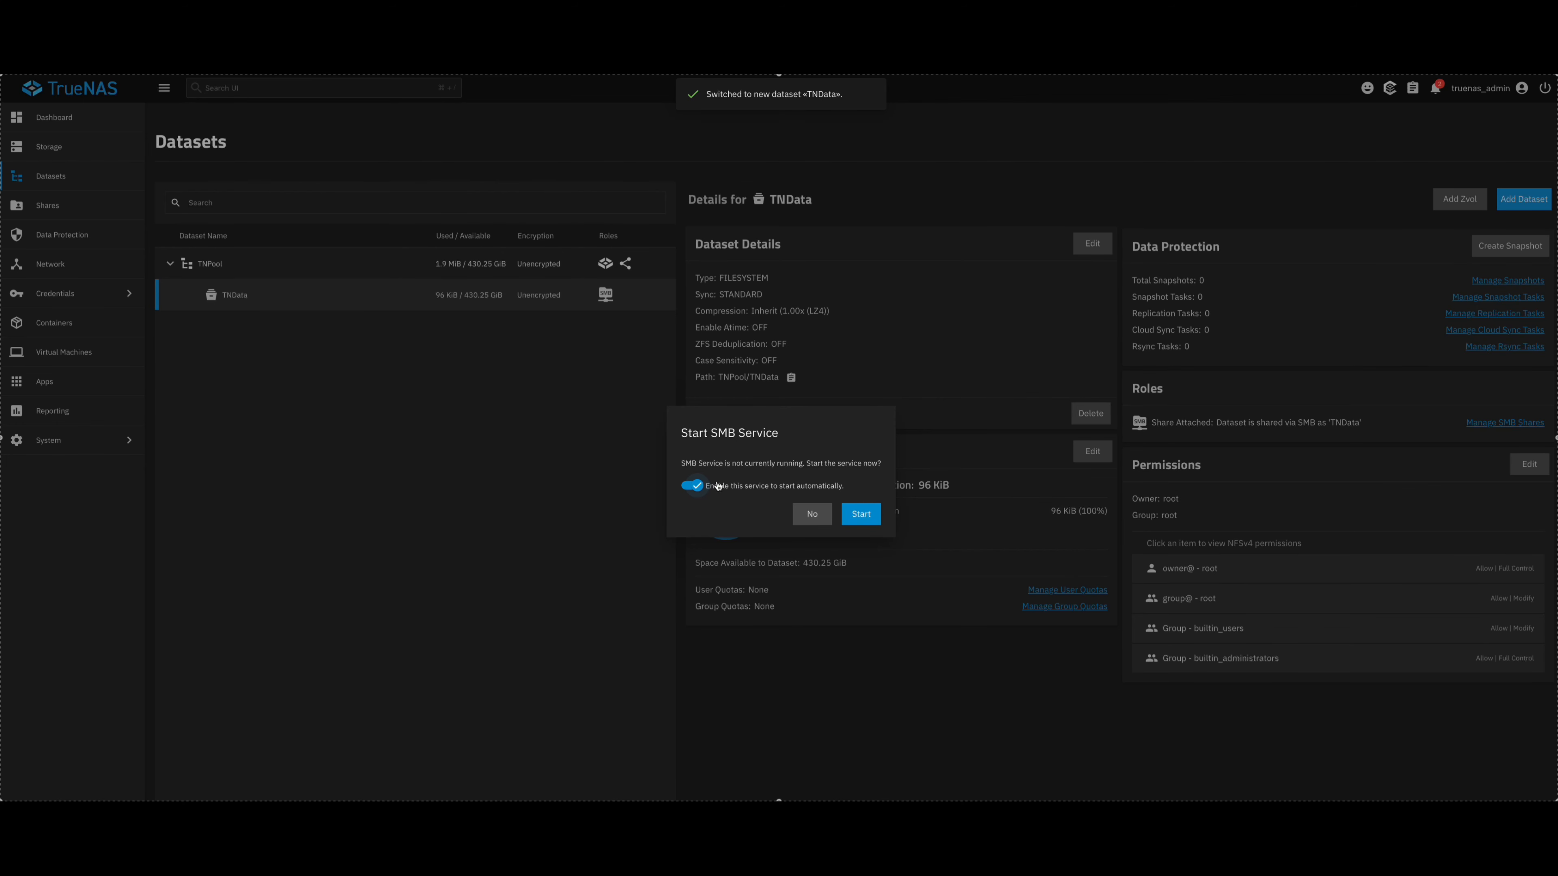
{"action": "left_click", "coordinate": [861, 514]}
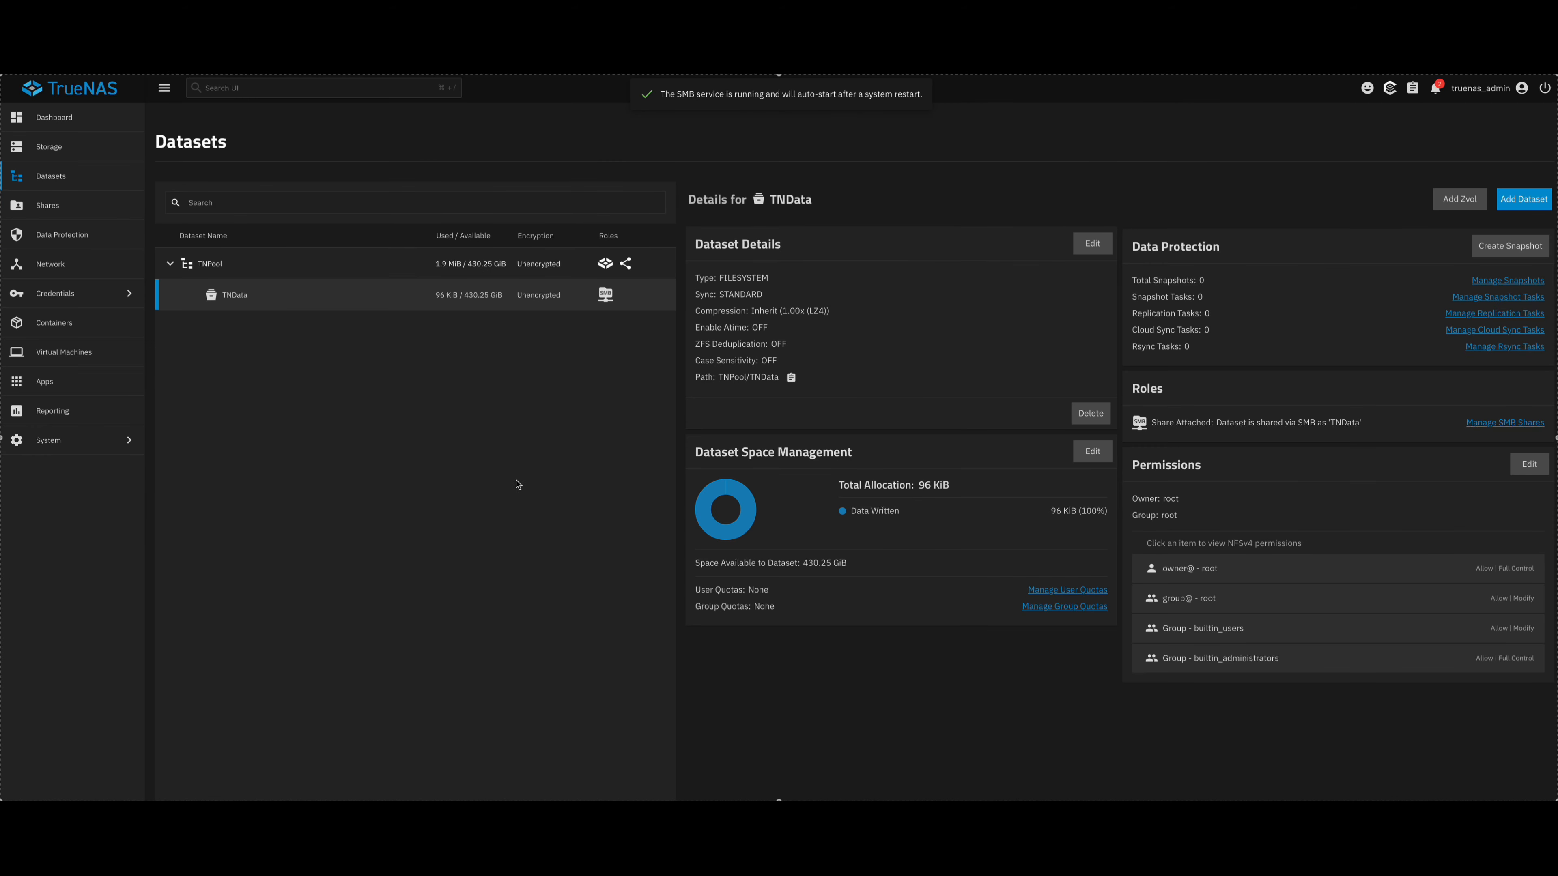
Fill in a new dataset form under TNPool with the name TNApps and the Apps preset
{"action": "left_click", "coordinate": [206, 264]}
{"action": "left_click", "coordinate": [1525, 200]}
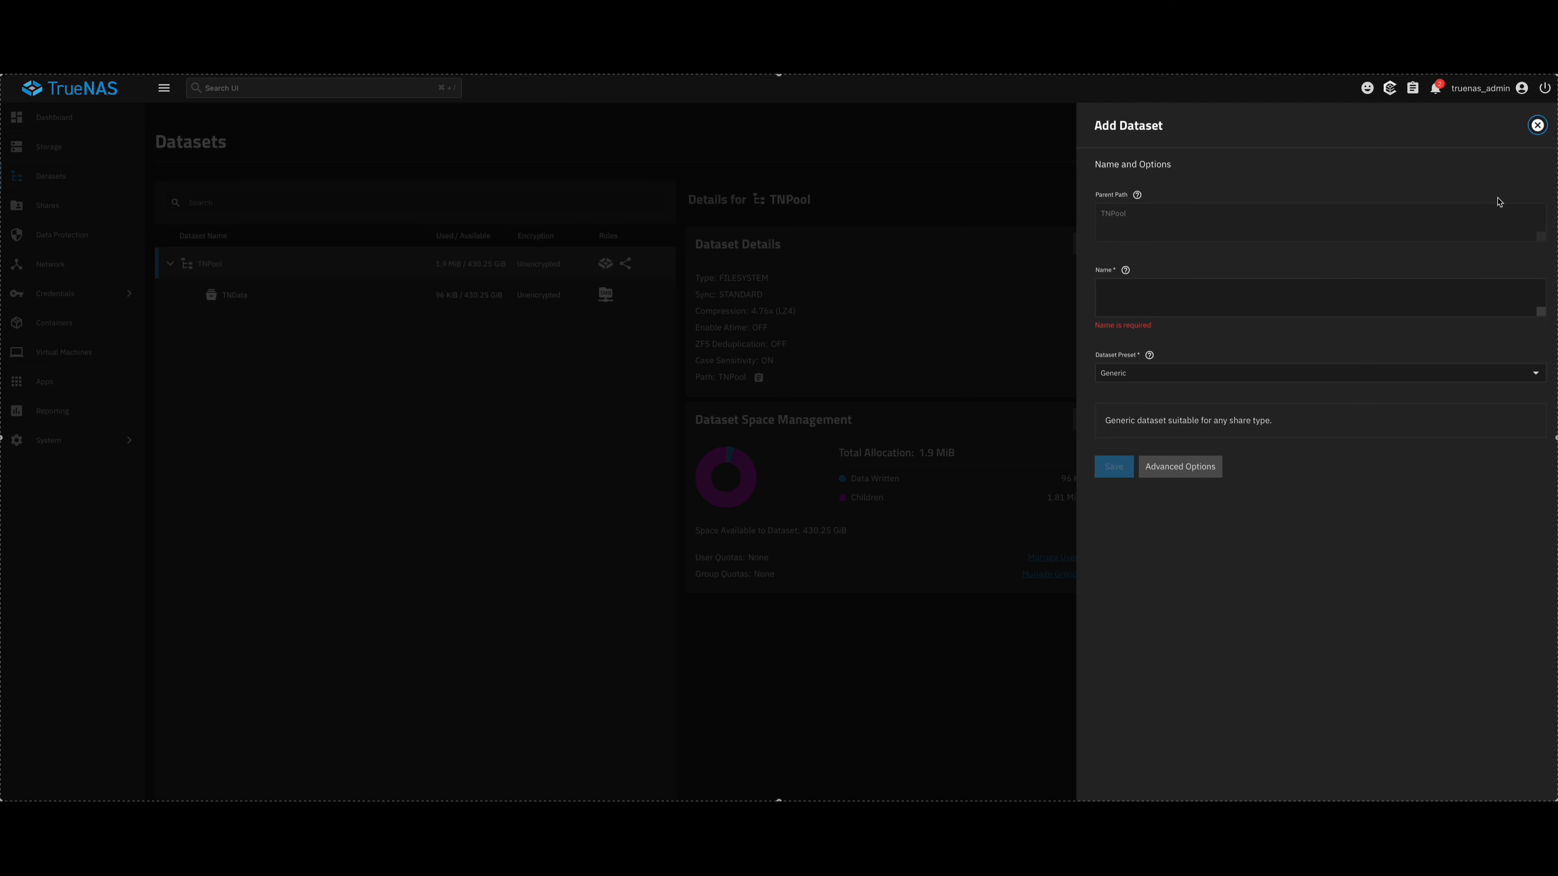
{"action": "left_click", "coordinate": [1145, 300]}
{"action": "type", "text": "TN"}
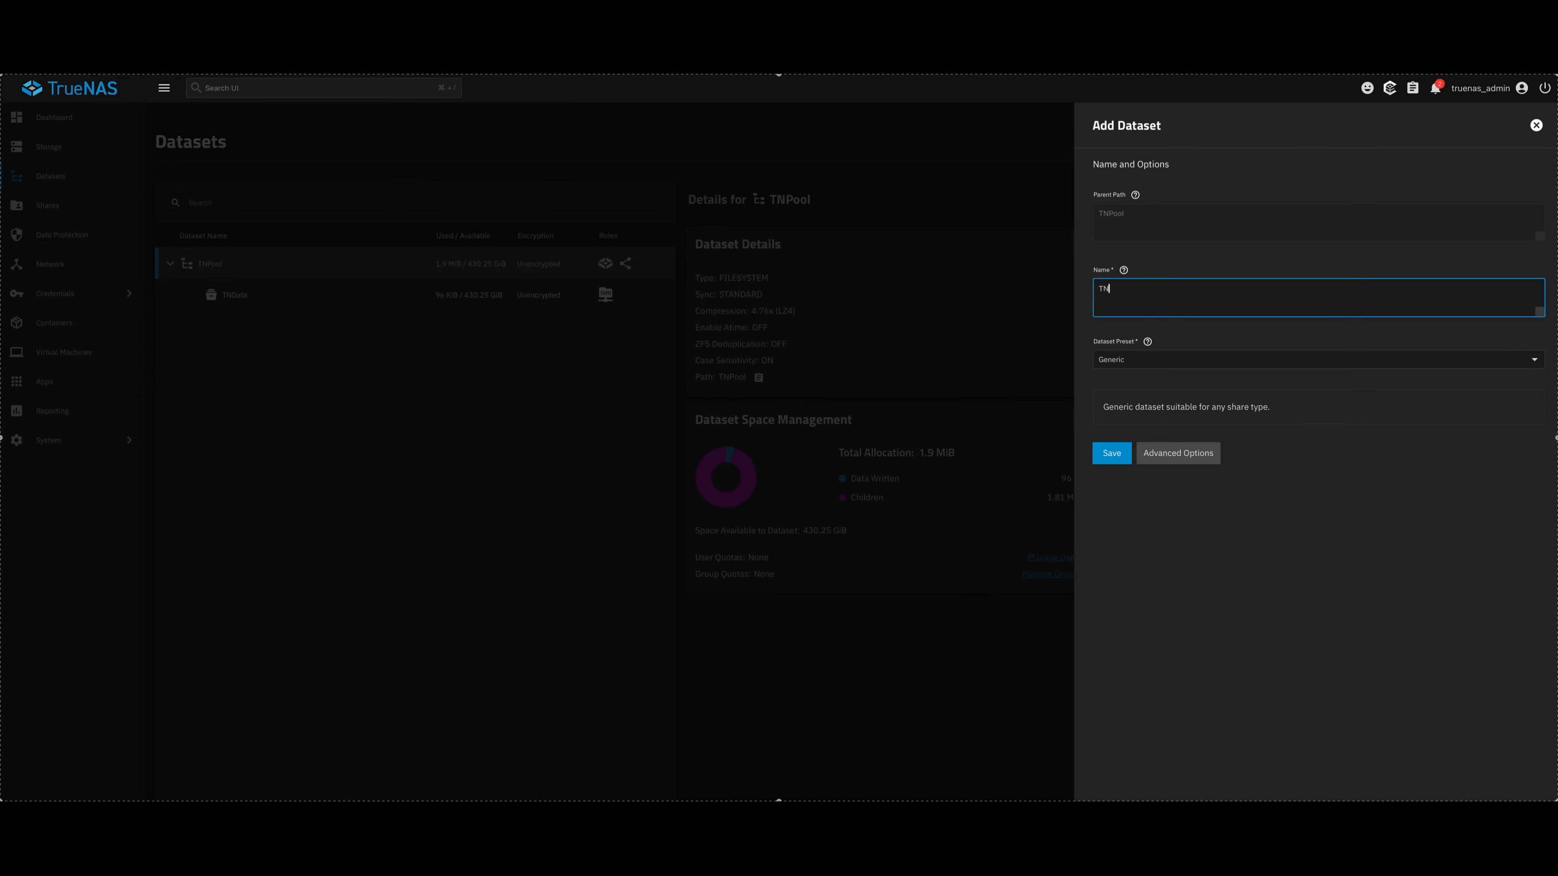
{"action": "type", "text": "Apps"}
{"action": "left_click", "coordinate": [1150, 365]}
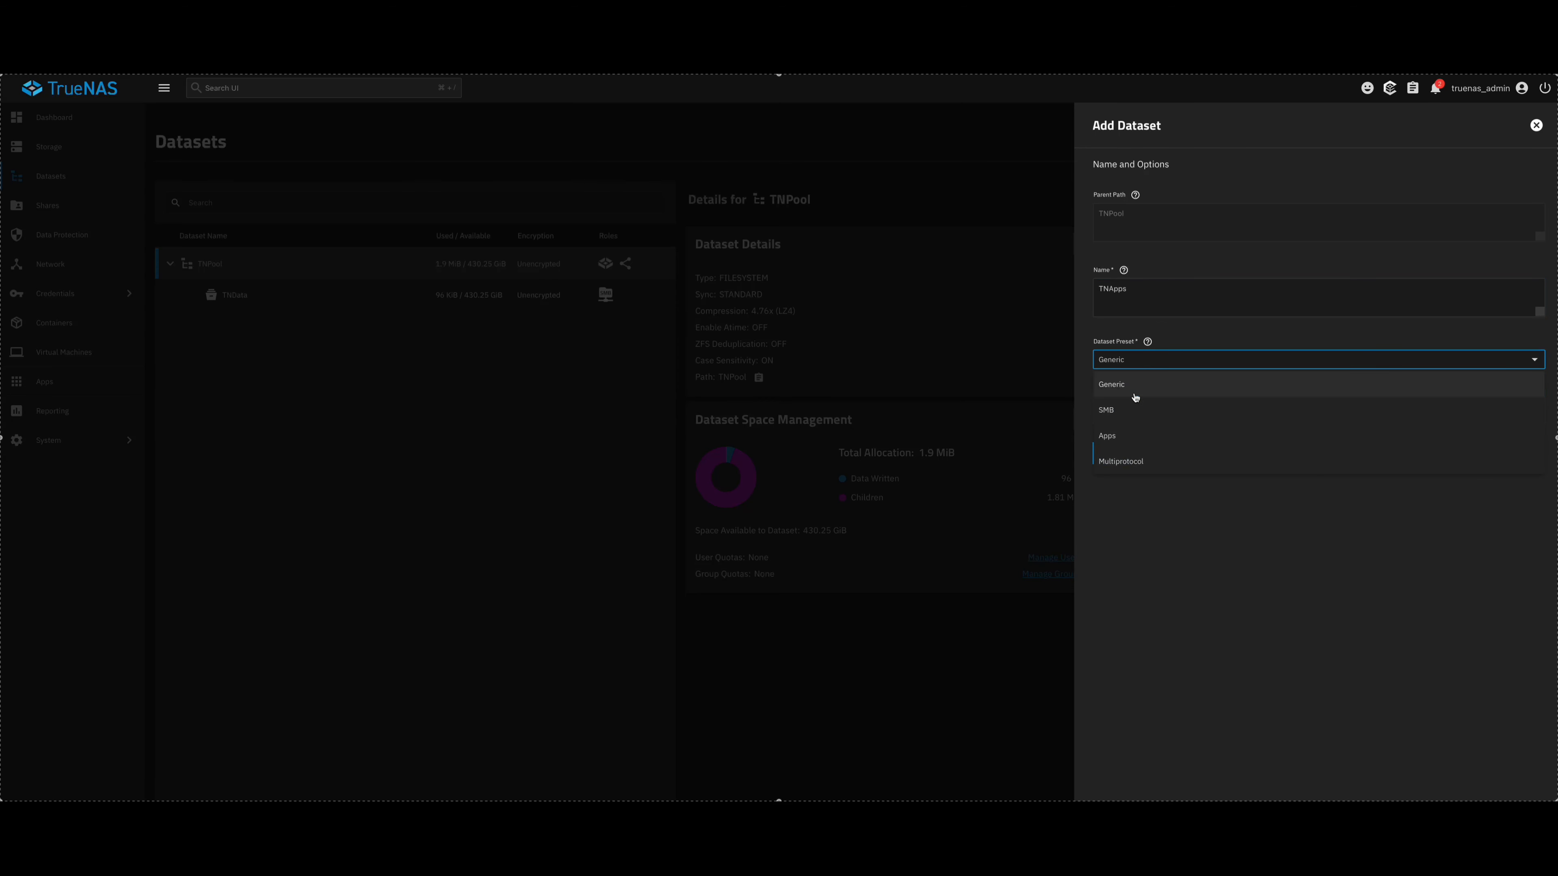
{"action": "left_click", "coordinate": [1146, 433]}
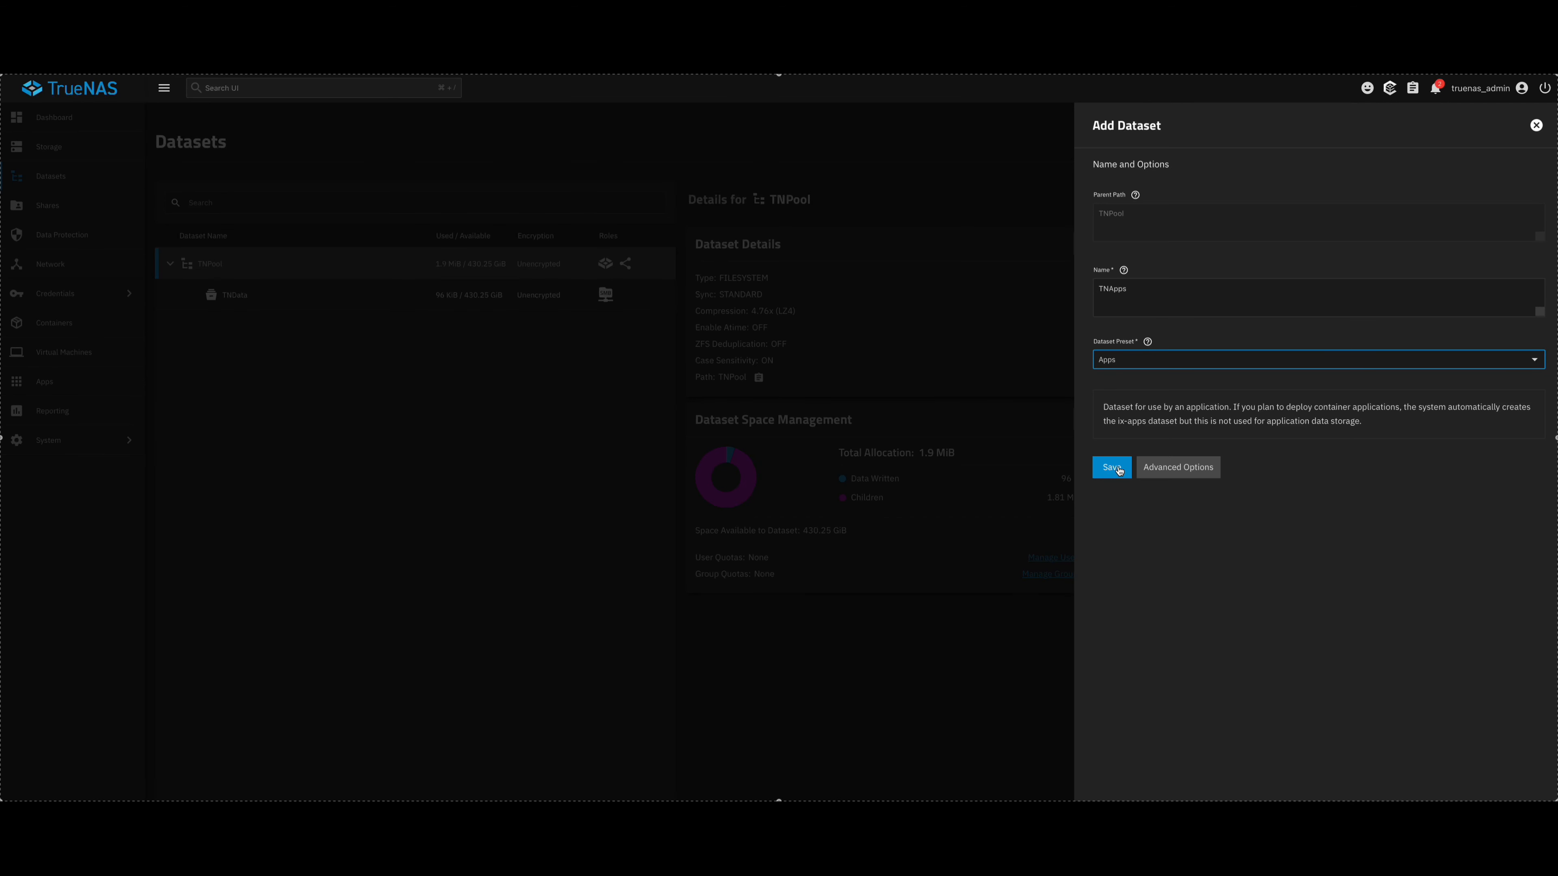
Examine the new dataset's advanced options, including quotas, encryption, compression and ACL settings, and discard the unsaved form
{"action": "left_click", "coordinate": [1155, 468]}
{"action": "scroll", "coordinate": [1232, 509], "scroll_direction": "down", "scroll_amount": 3}
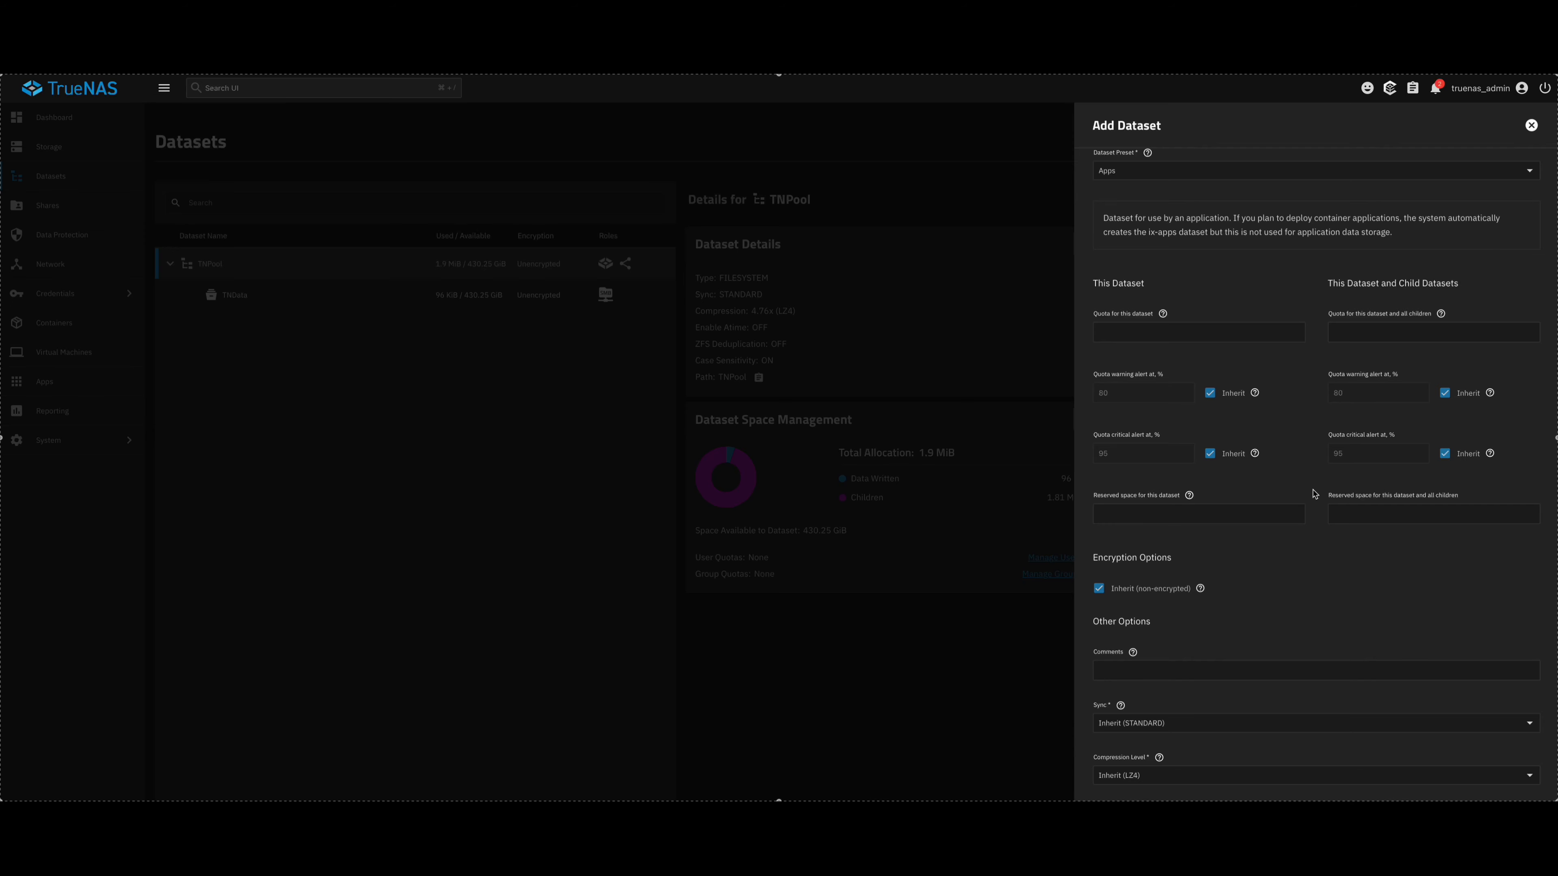
{"action": "scroll", "coordinate": [1312, 494], "scroll_direction": "down", "scroll_amount": 1}
{"action": "scroll", "coordinate": [1312, 494], "scroll_direction": "down", "scroll_amount": 5}
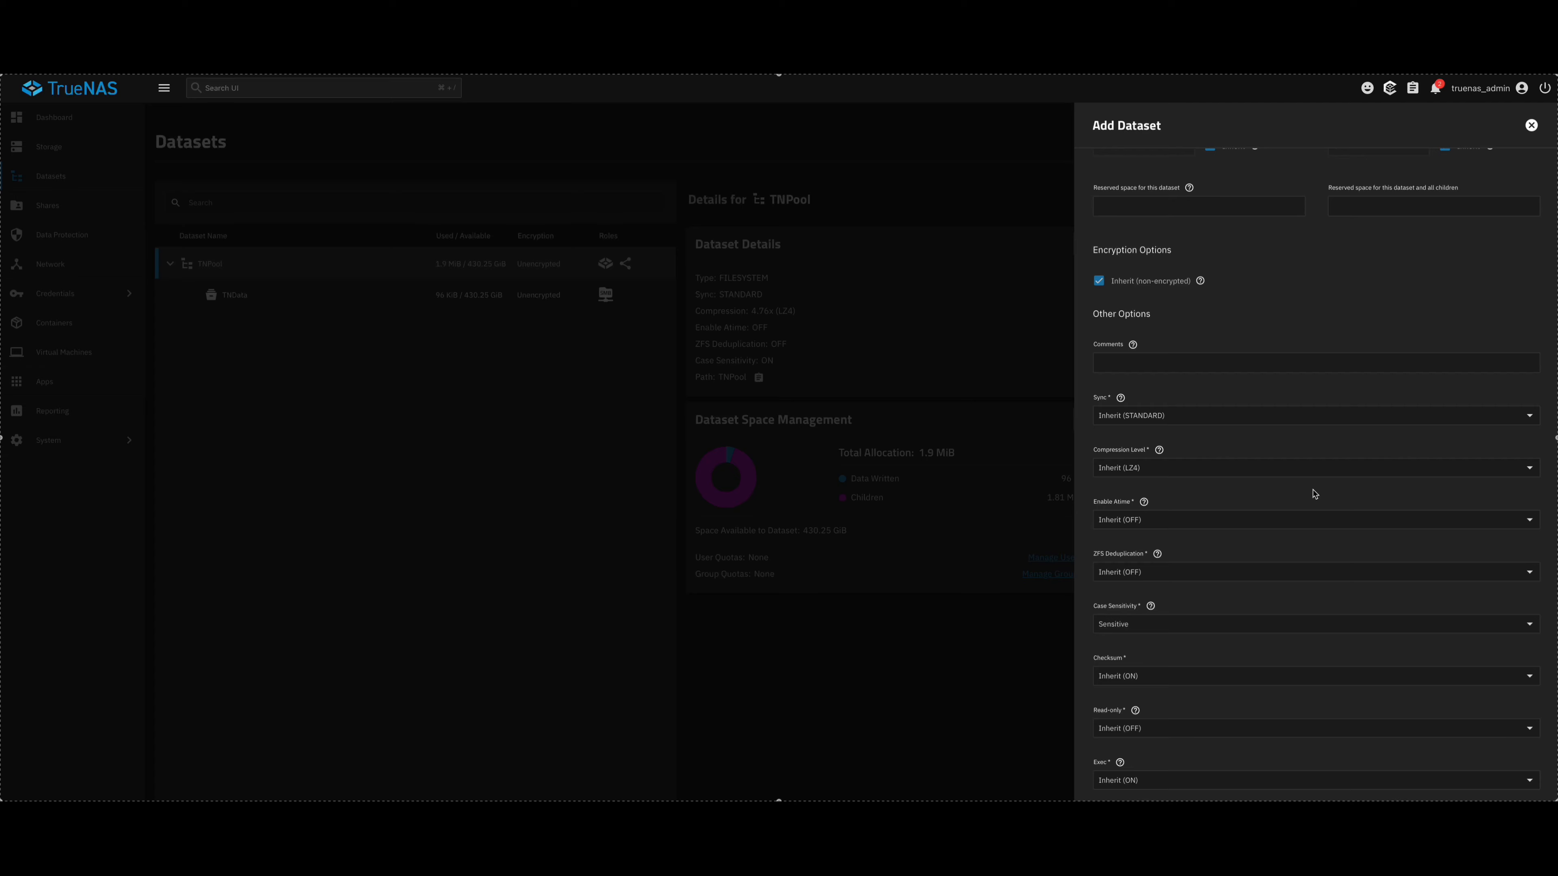
{"action": "scroll", "coordinate": [1313, 493], "scroll_direction": "down", "scroll_amount": 6}
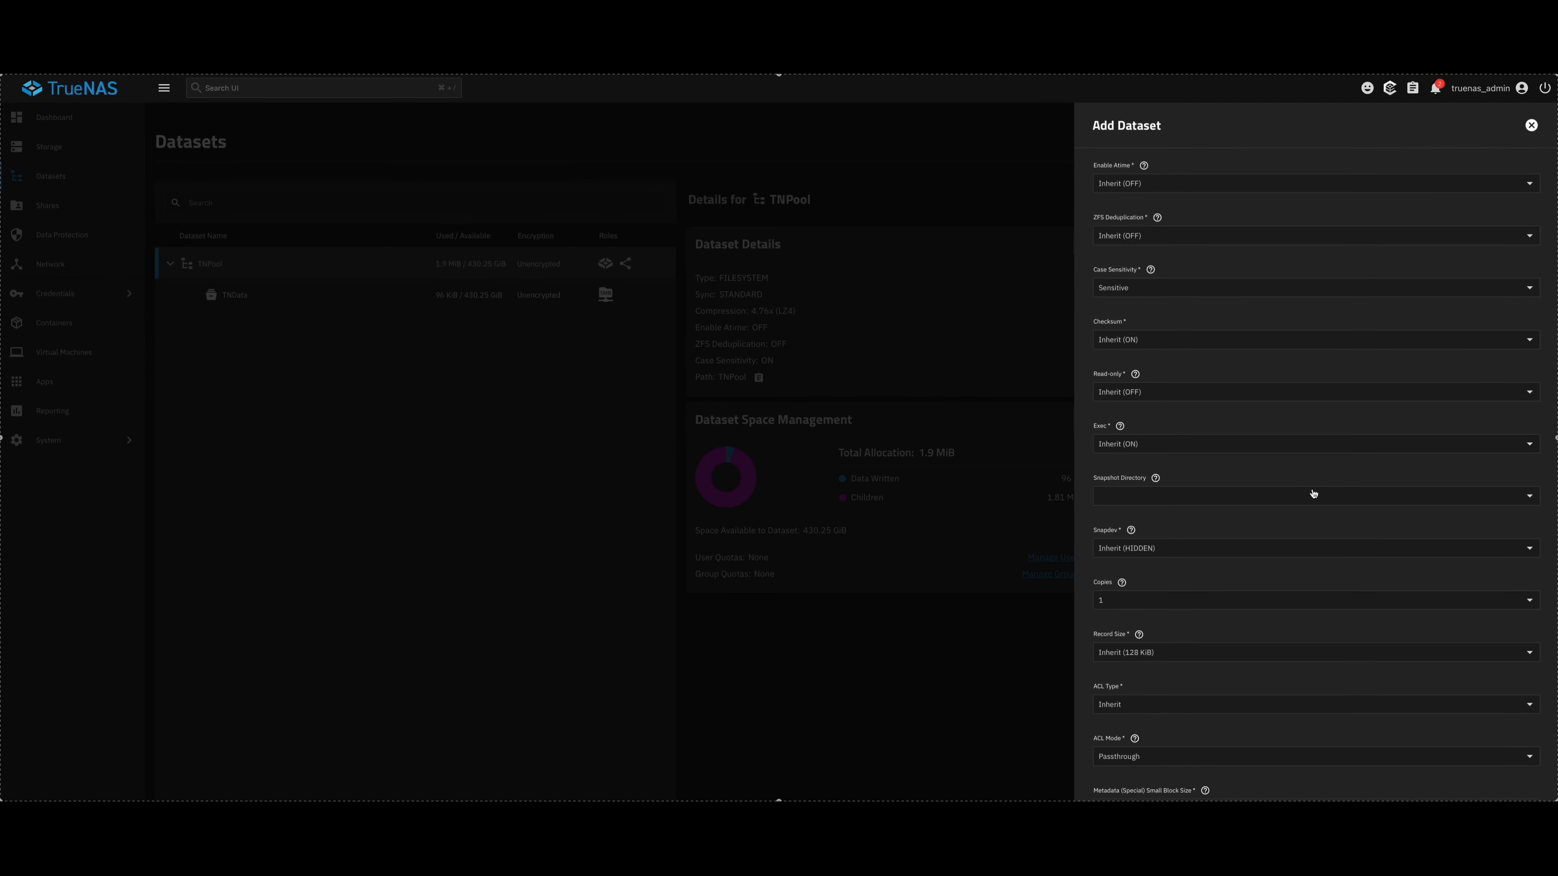
{"action": "scroll", "coordinate": [1312, 494], "scroll_direction": "up", "scroll_amount": 10}
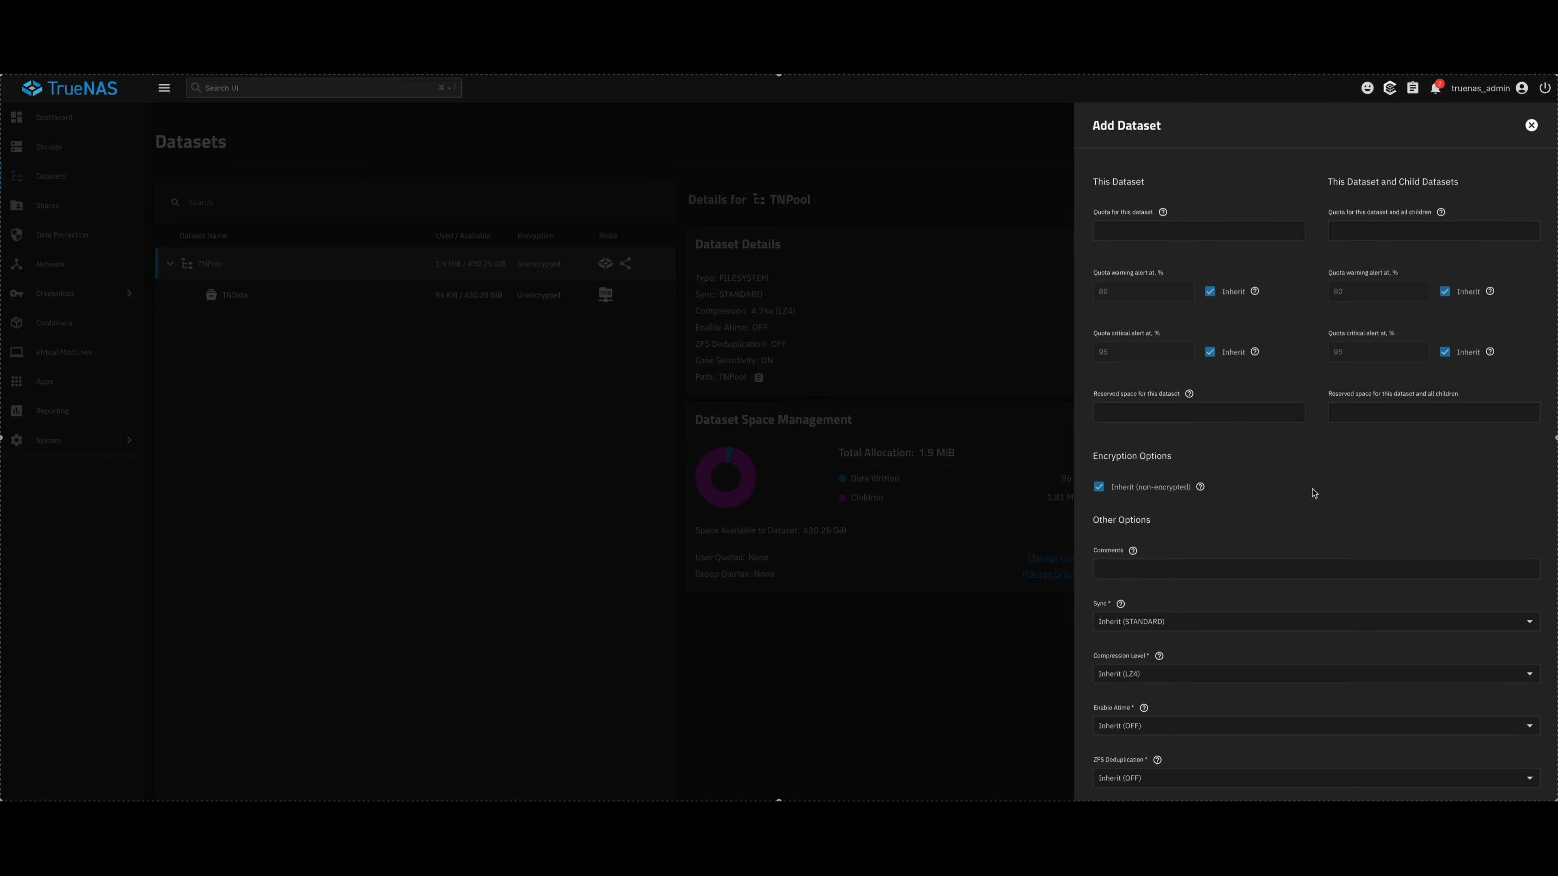
{"action": "scroll", "coordinate": [1313, 494], "scroll_direction": "up", "scroll_amount": 5}
{"action": "scroll", "coordinate": [1314, 493], "scroll_direction": "down", "scroll_amount": 15}
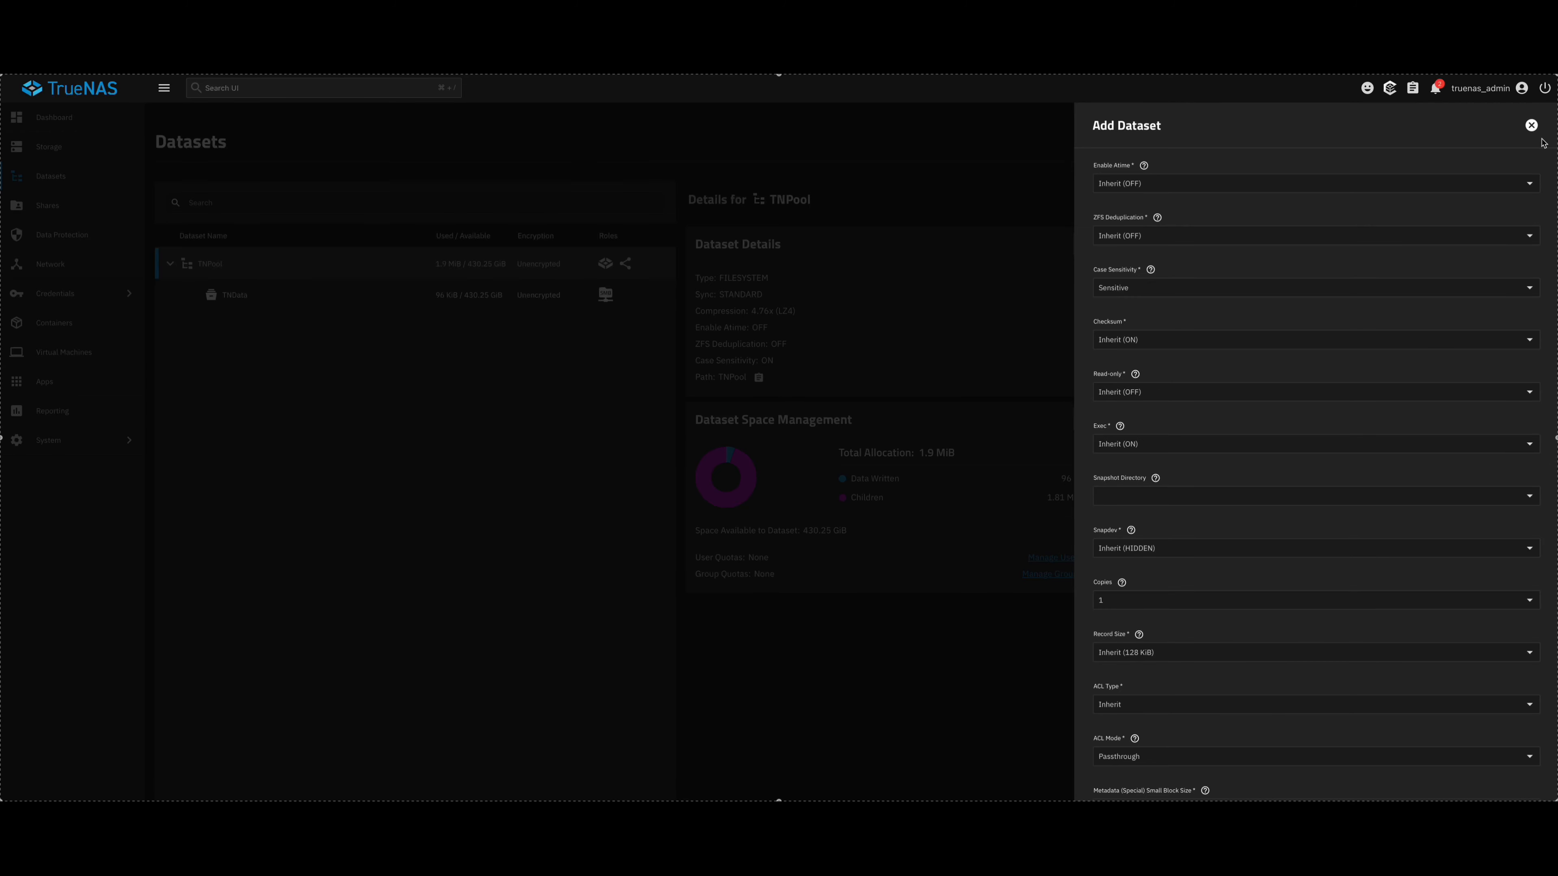
{"action": "left_click", "coordinate": [1531, 126]}
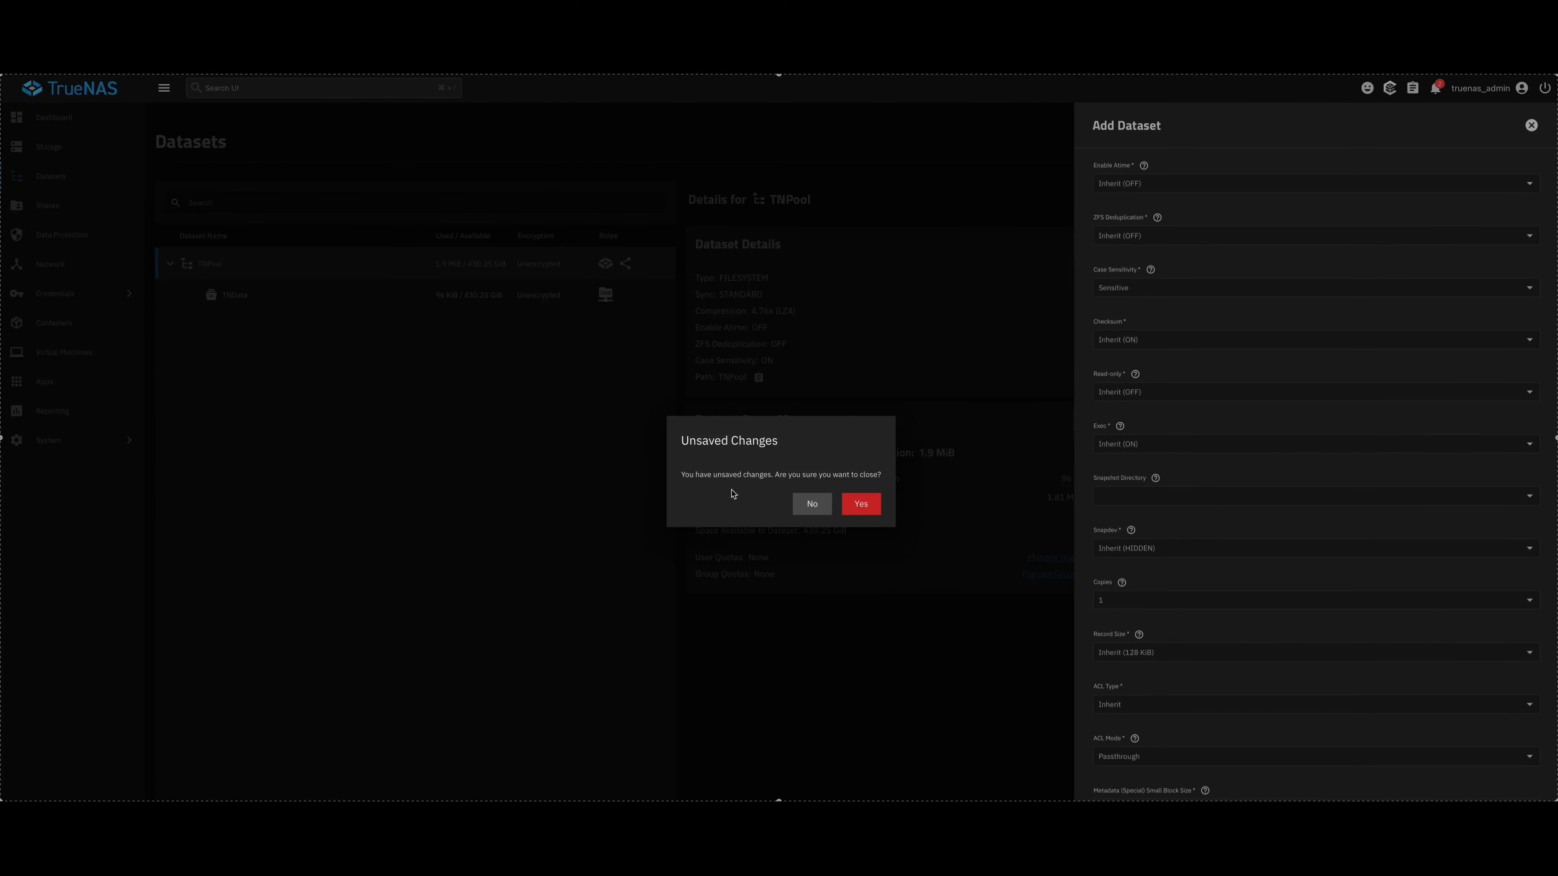
{"action": "left_click", "coordinate": [860, 508]}
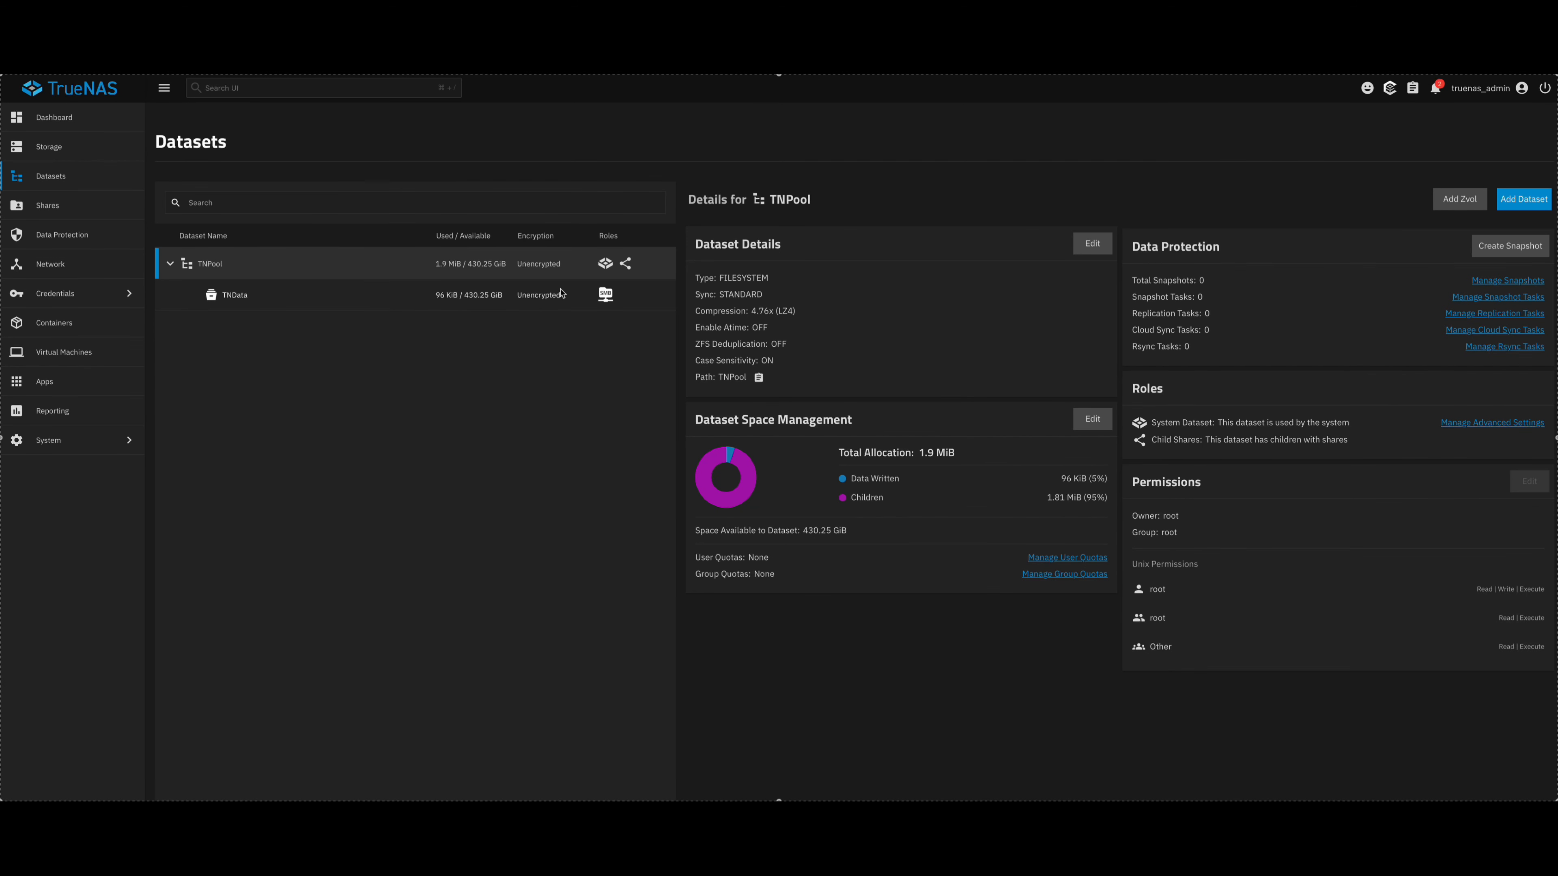
Create a dataset named TNApps under TNPool using the Apps preset
{"action": "left_click", "coordinate": [1524, 203]}
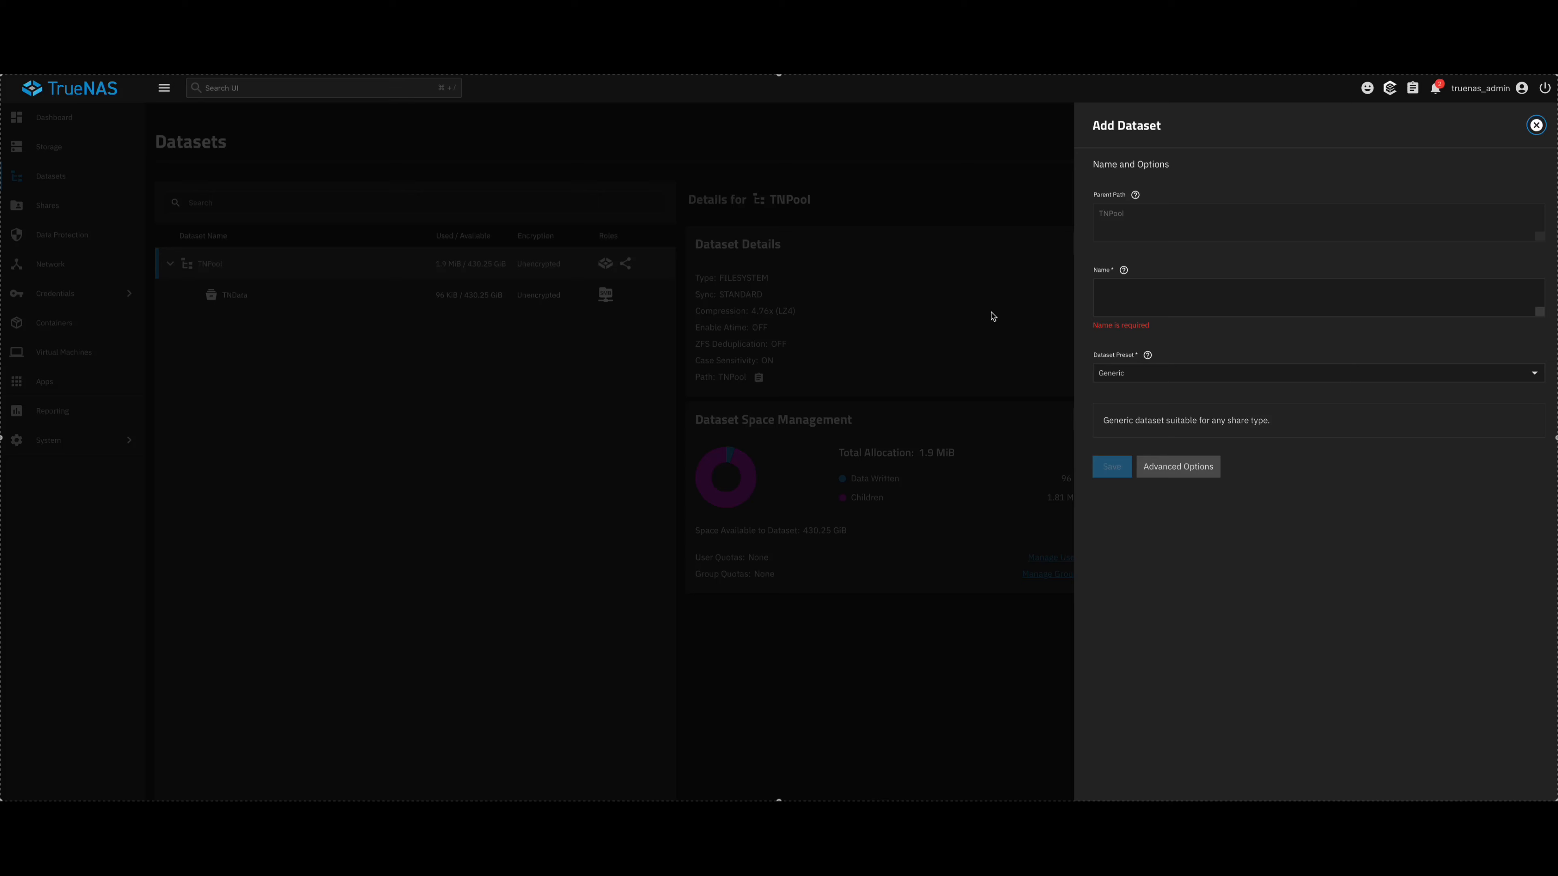
{"action": "left_click", "coordinate": [1125, 292]}
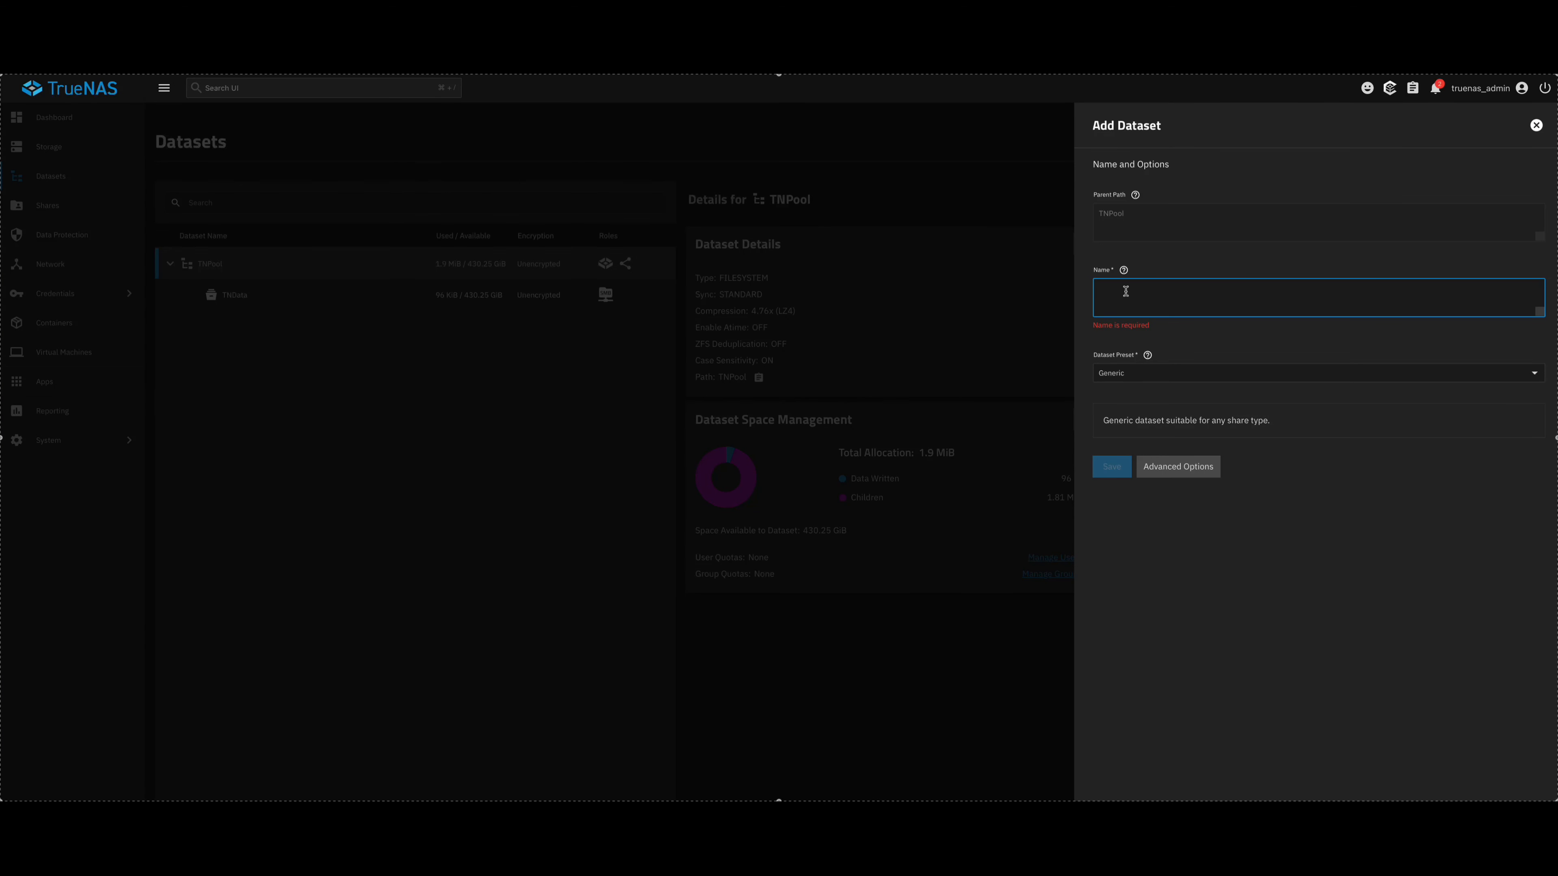
{"action": "type", "text": "TNApps"}
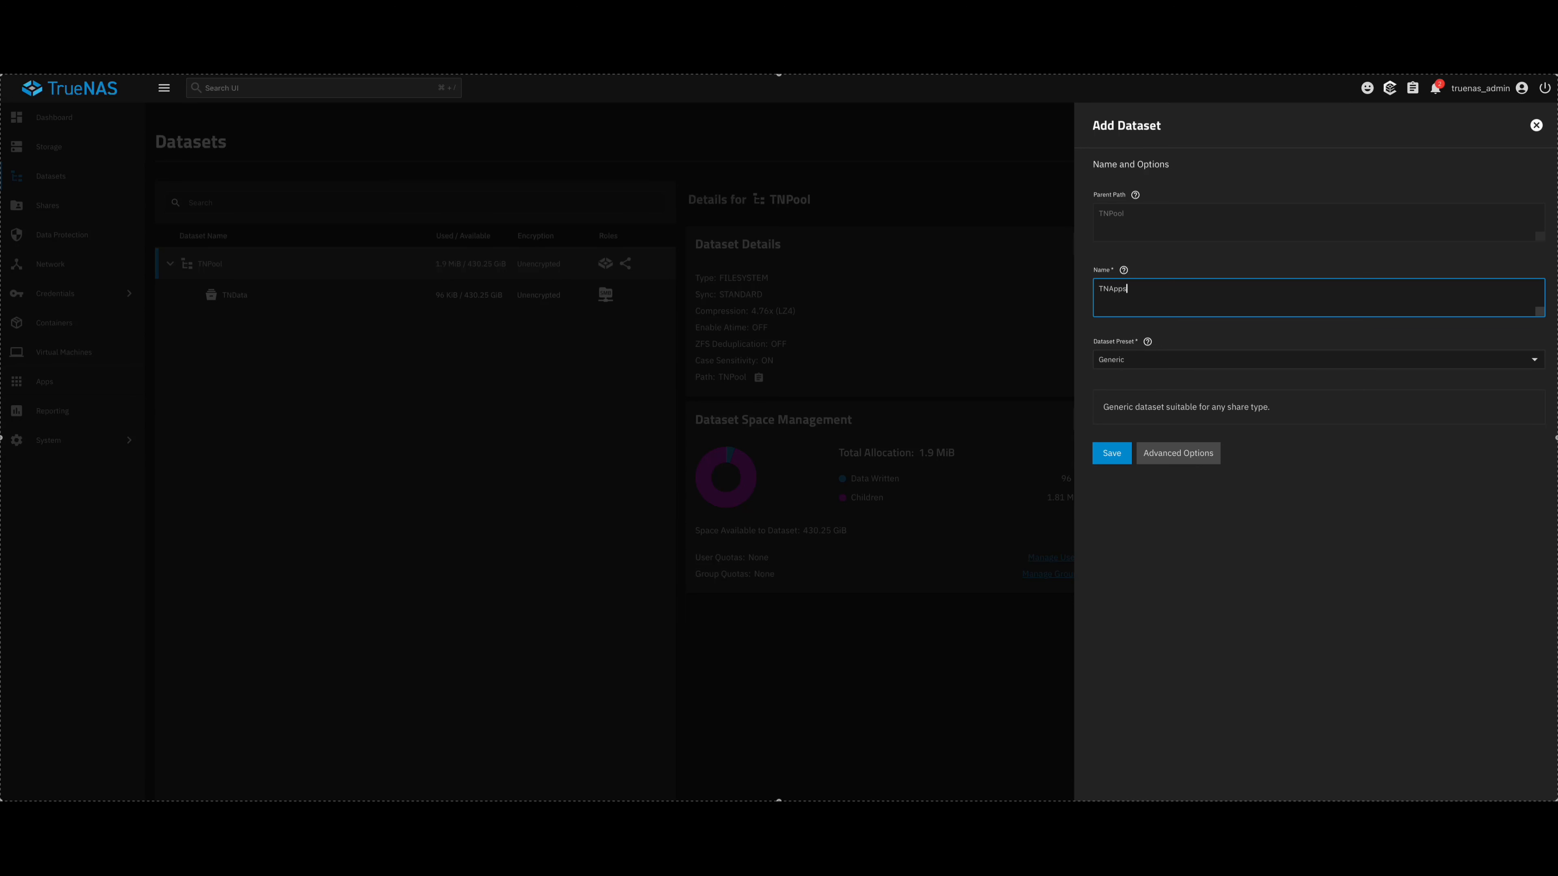
{"action": "left_click", "coordinate": [1145, 370]}
{"action": "left_click", "coordinate": [1148, 439]}
{"action": "left_click", "coordinate": [1112, 470]}
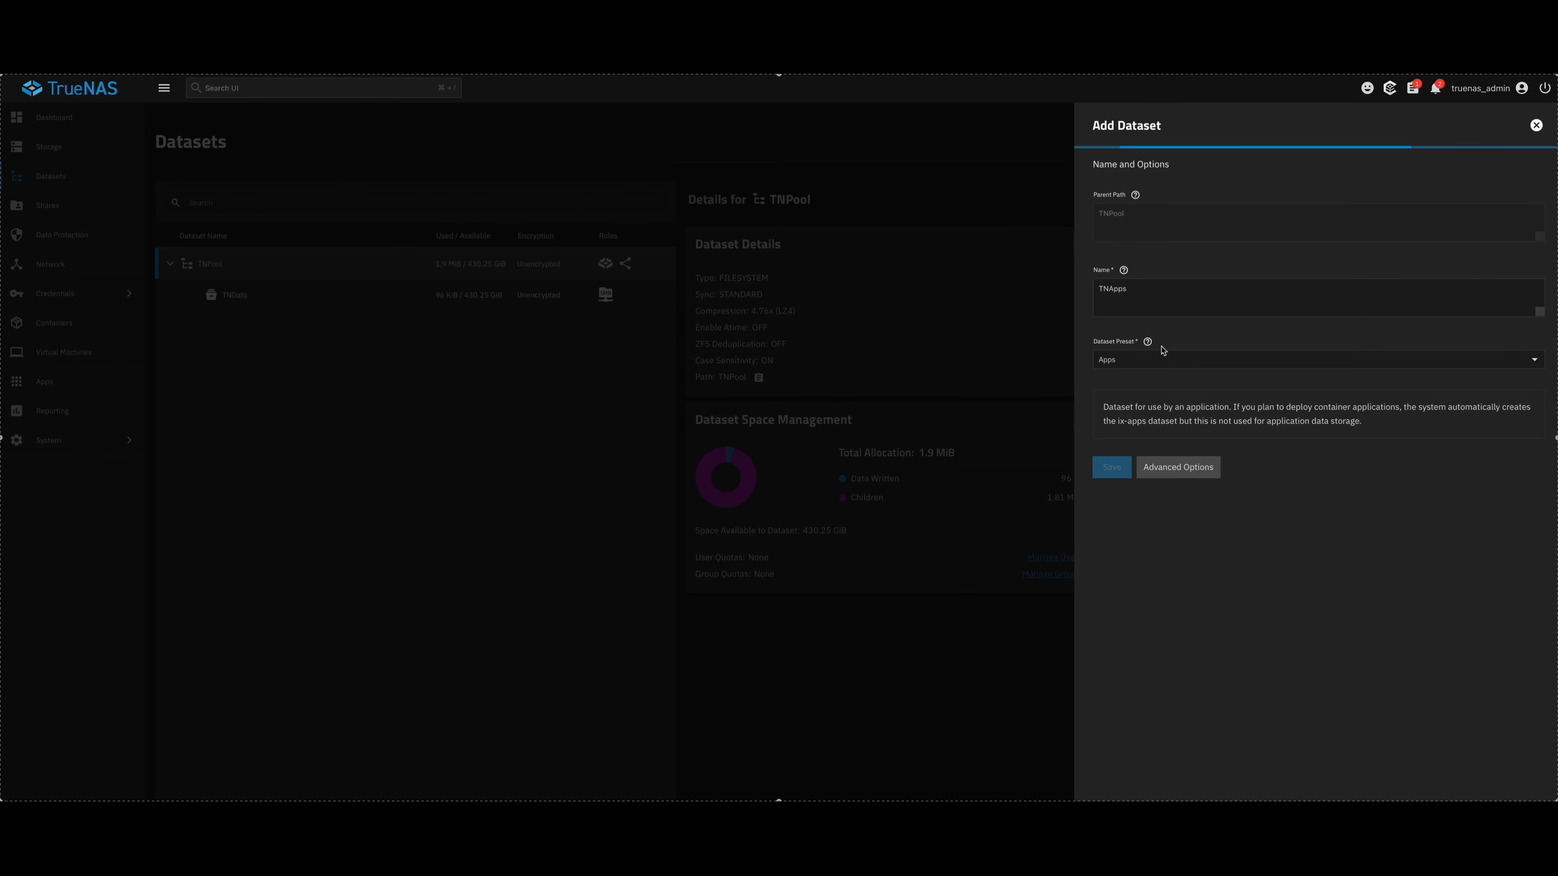